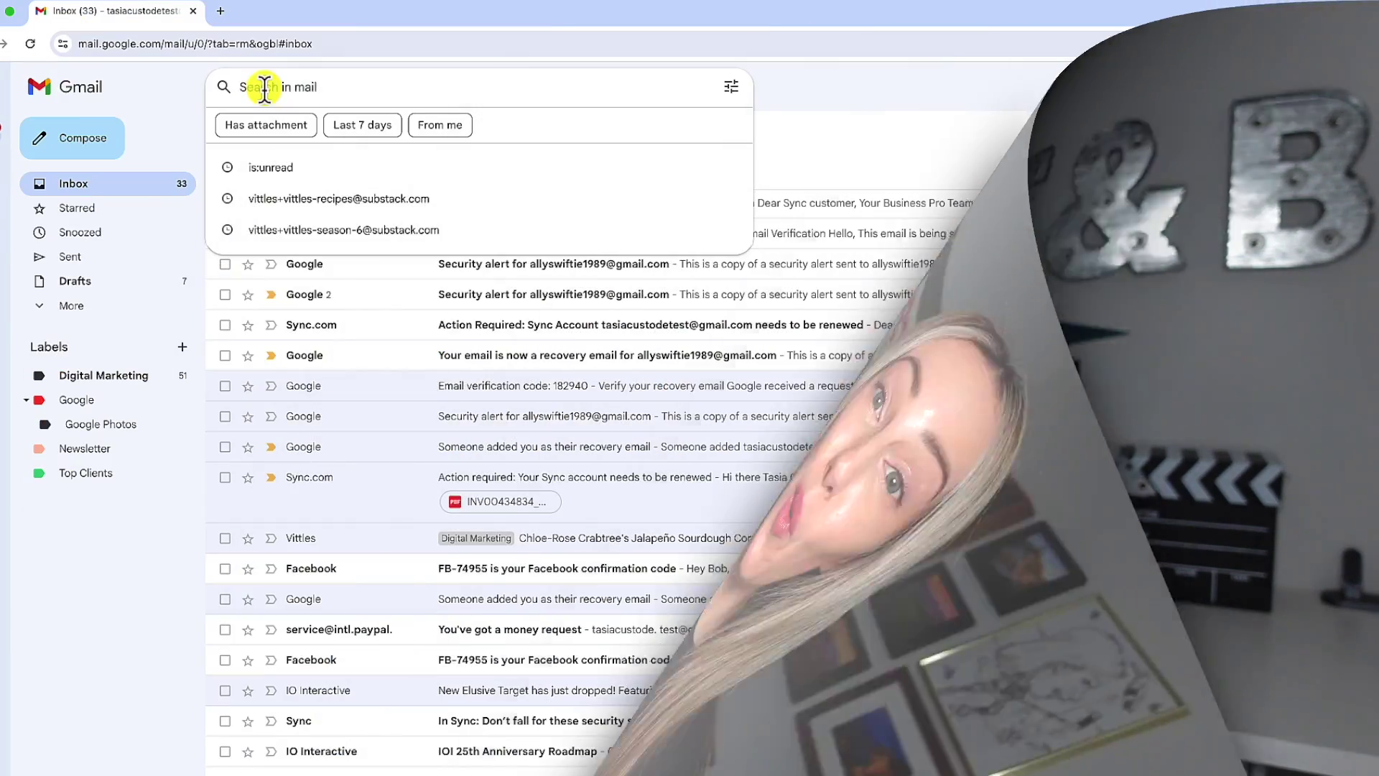
Search for 'unsubscribe' and unsubscribe from the Vittles newsletter at vittles.substack.com.
text(unsubsc)
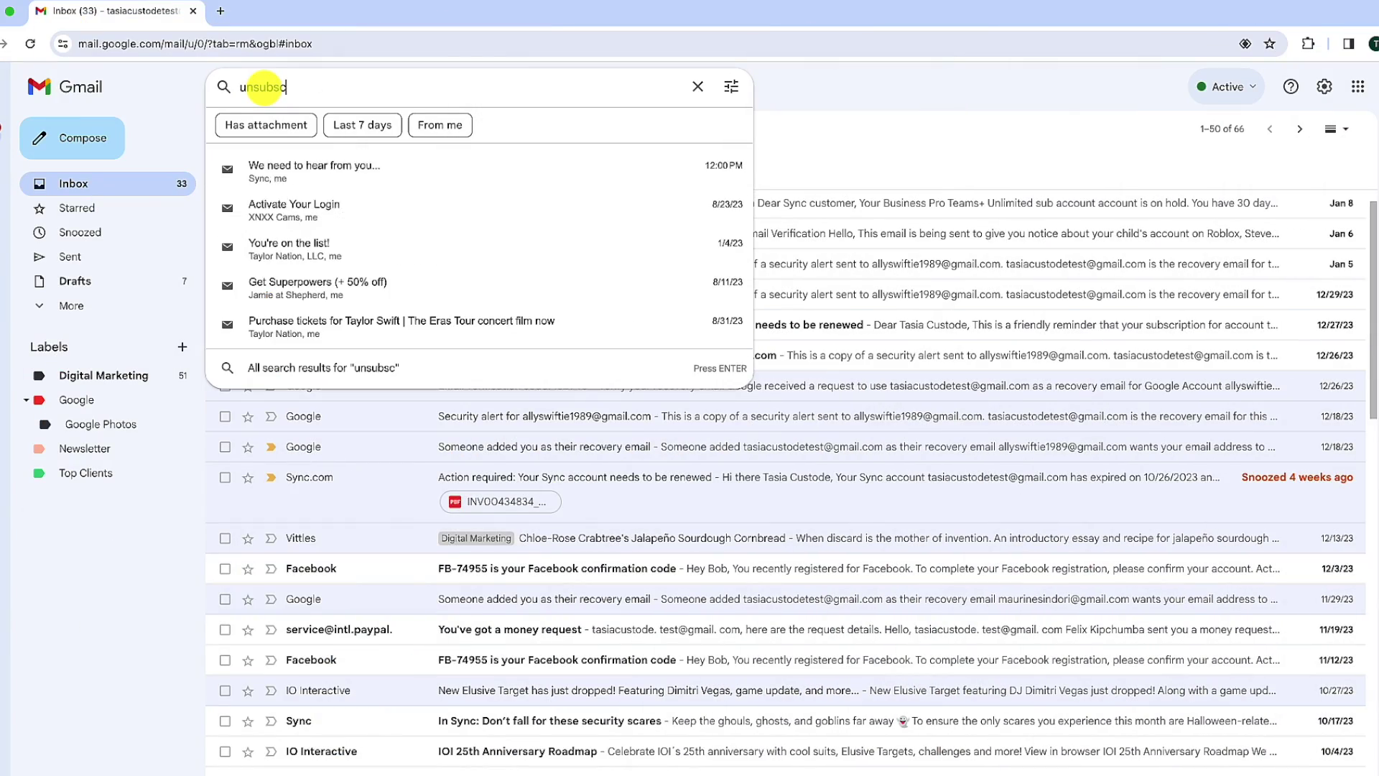
text(ribe)
key(Return)
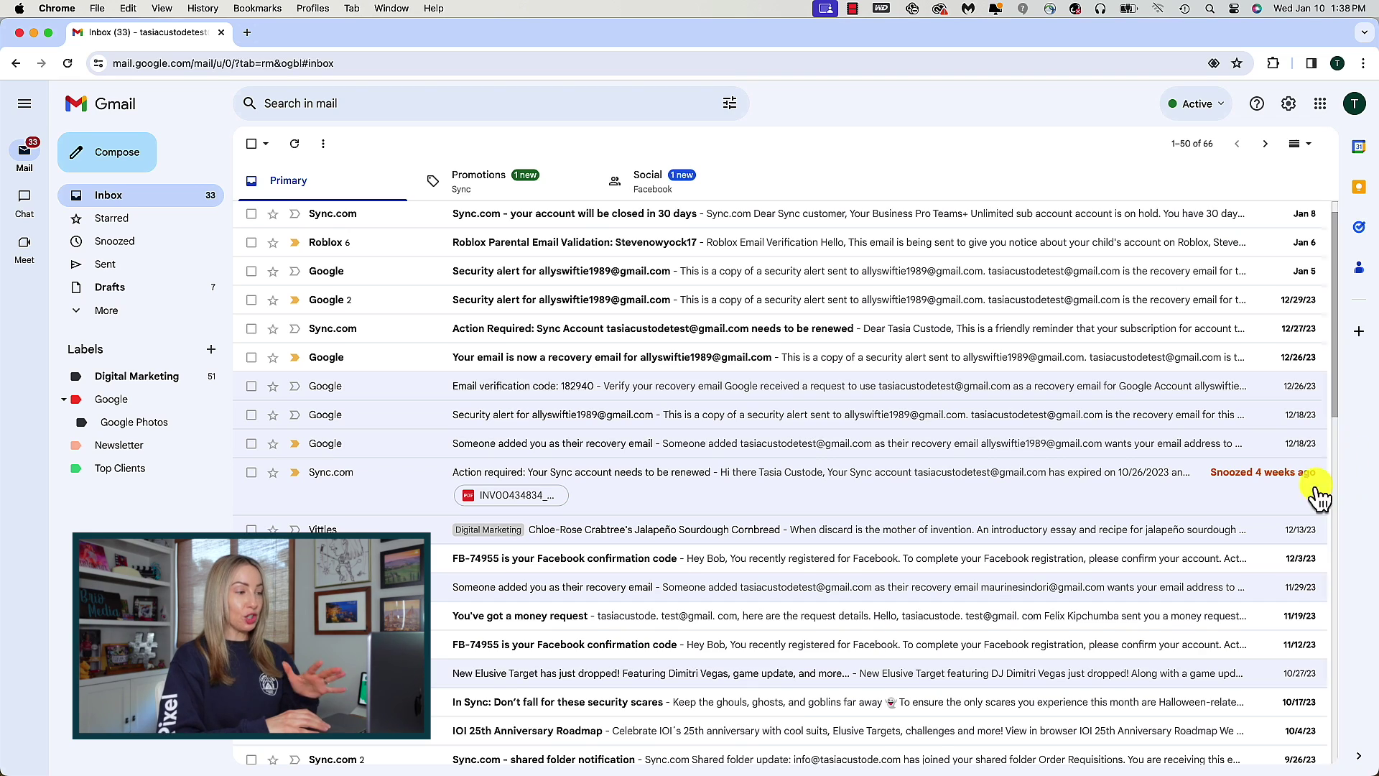
mouse_move(1157, 530)
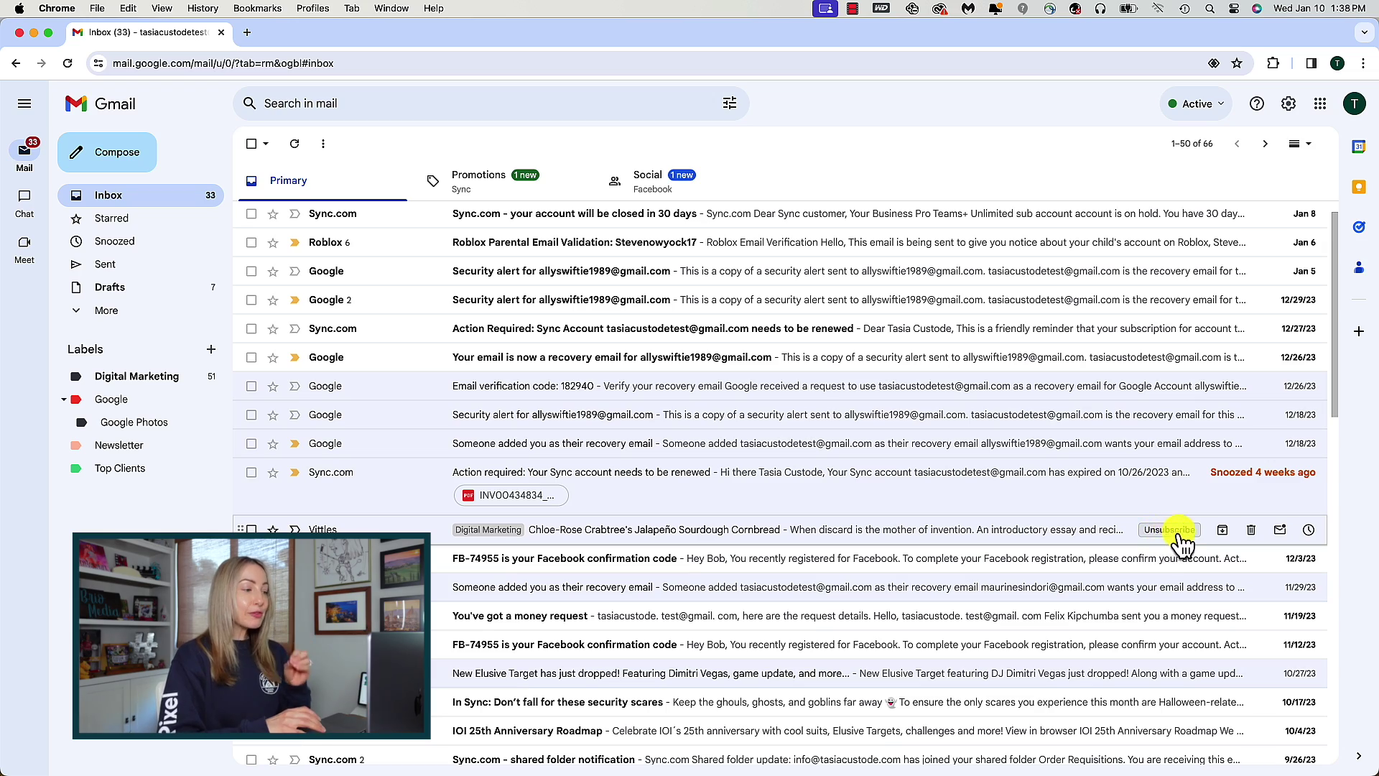
click(1177, 532)
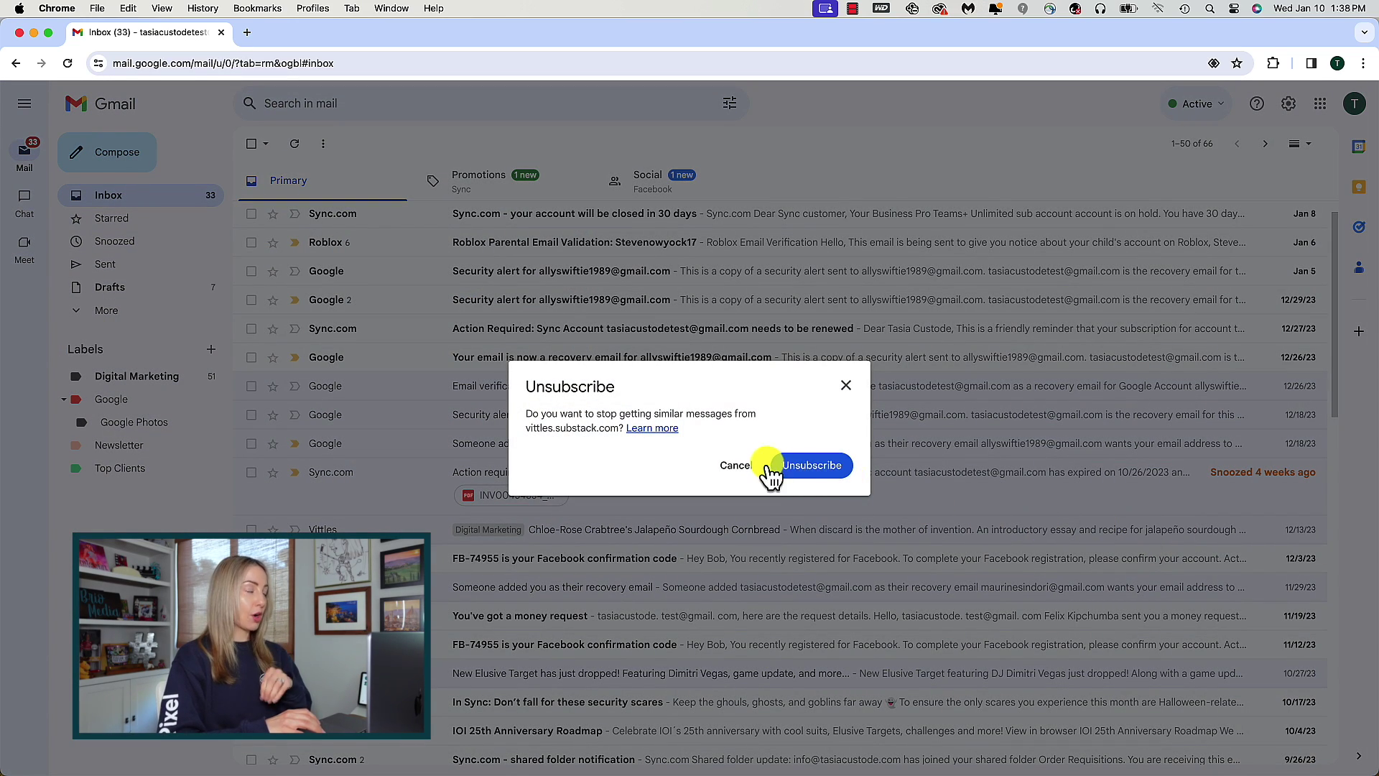
click(824, 478)
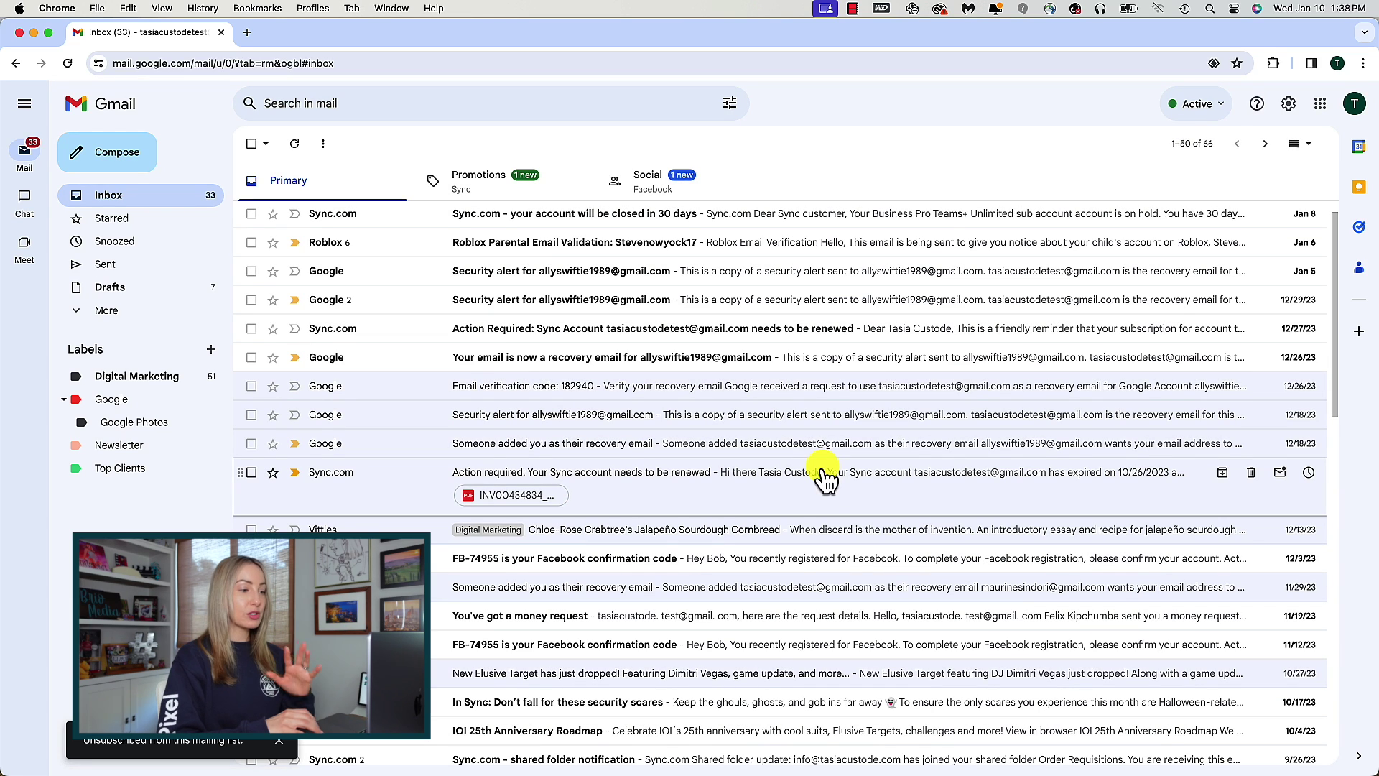
click(327, 105)
text(unsub)
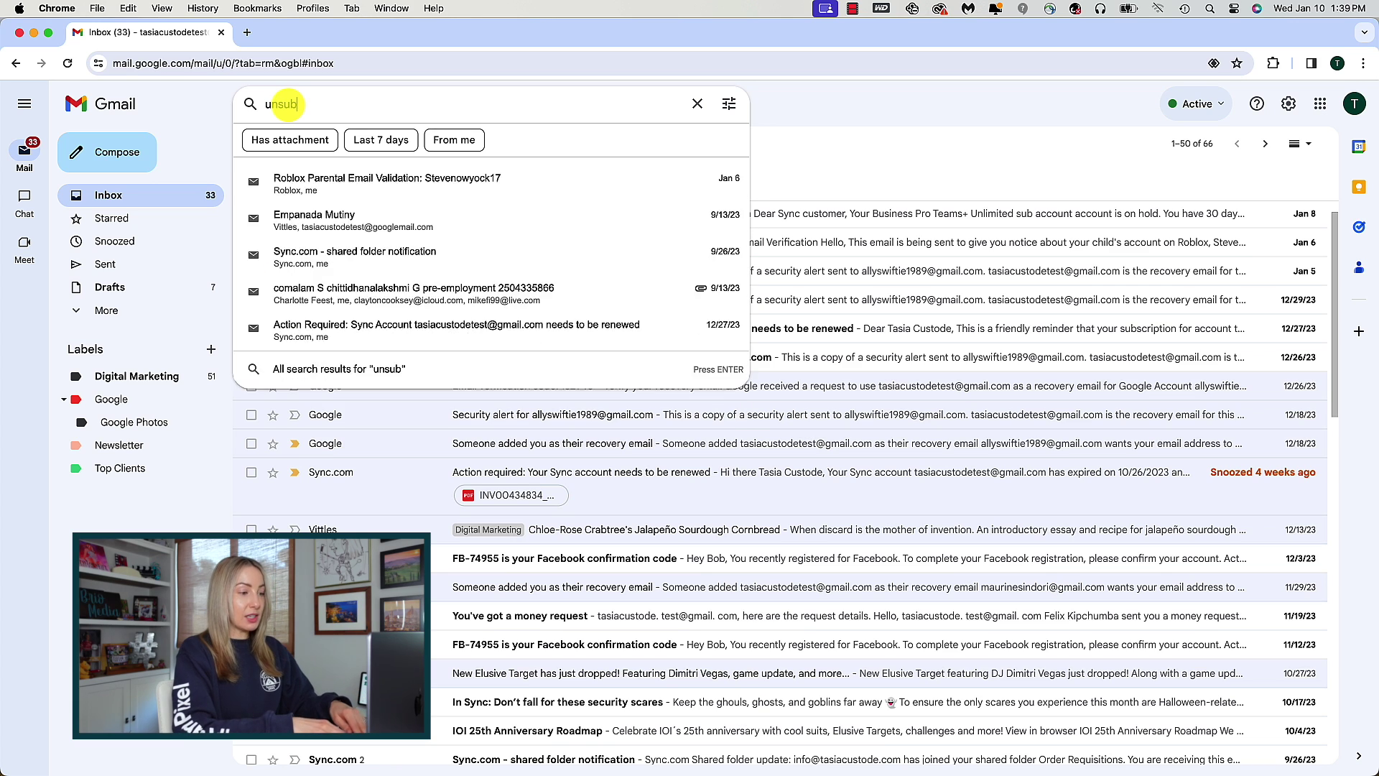
text(scribe)
key(Return)
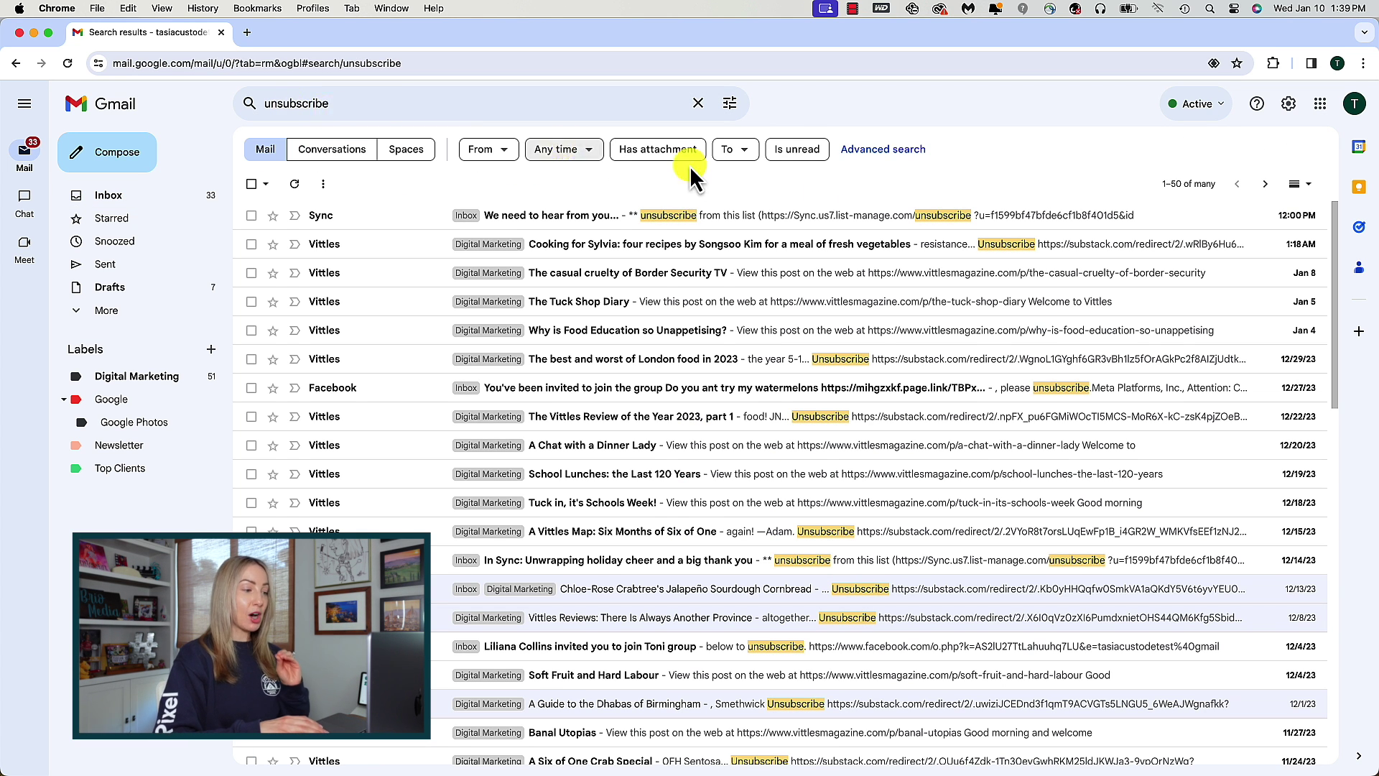
scroll(1333, 209, down, 1)
mouse_move(1333, 209)
mouse_down()
mouse_move(1325, 424)
mouse_move(1325, 210)
mouse_up()
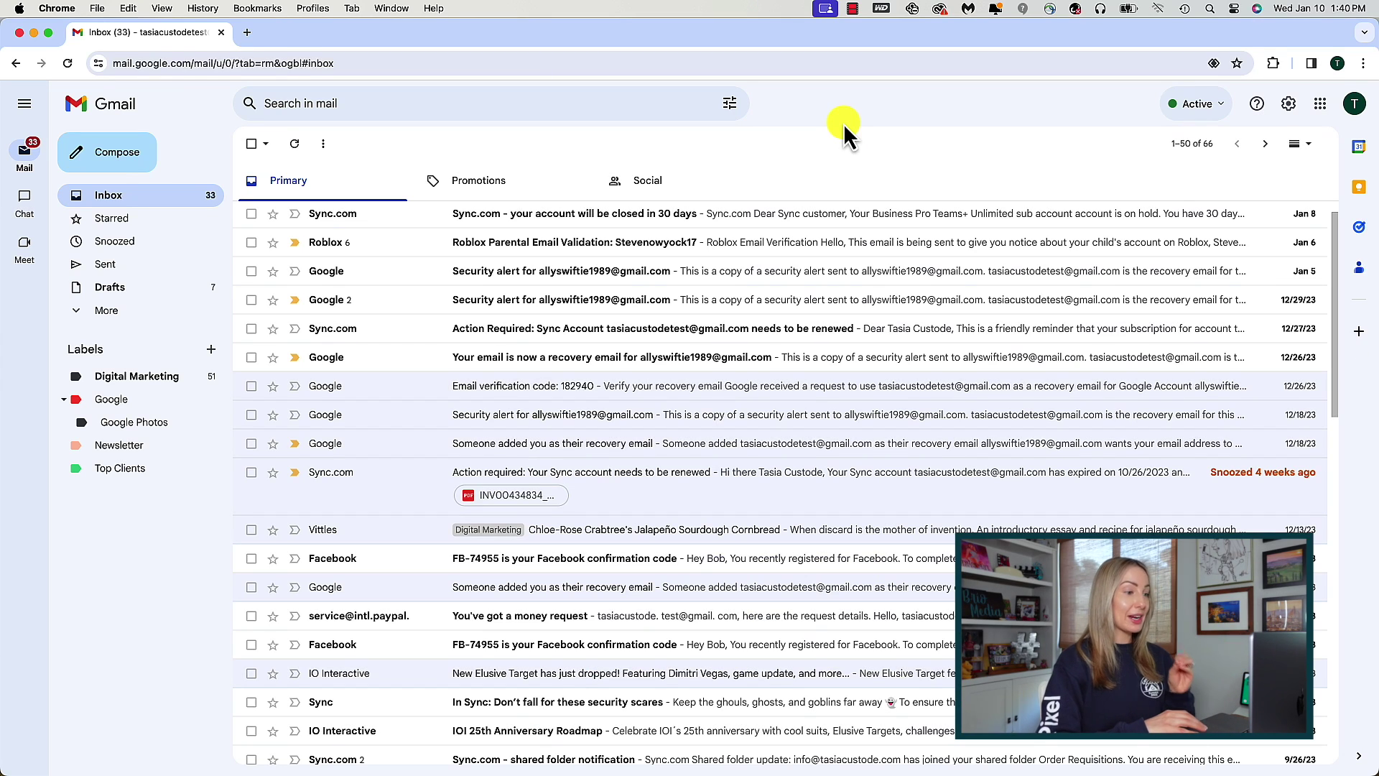
Enter the Vittles recipes sender address in the search From field and start a filter from it.
click(274, 103)
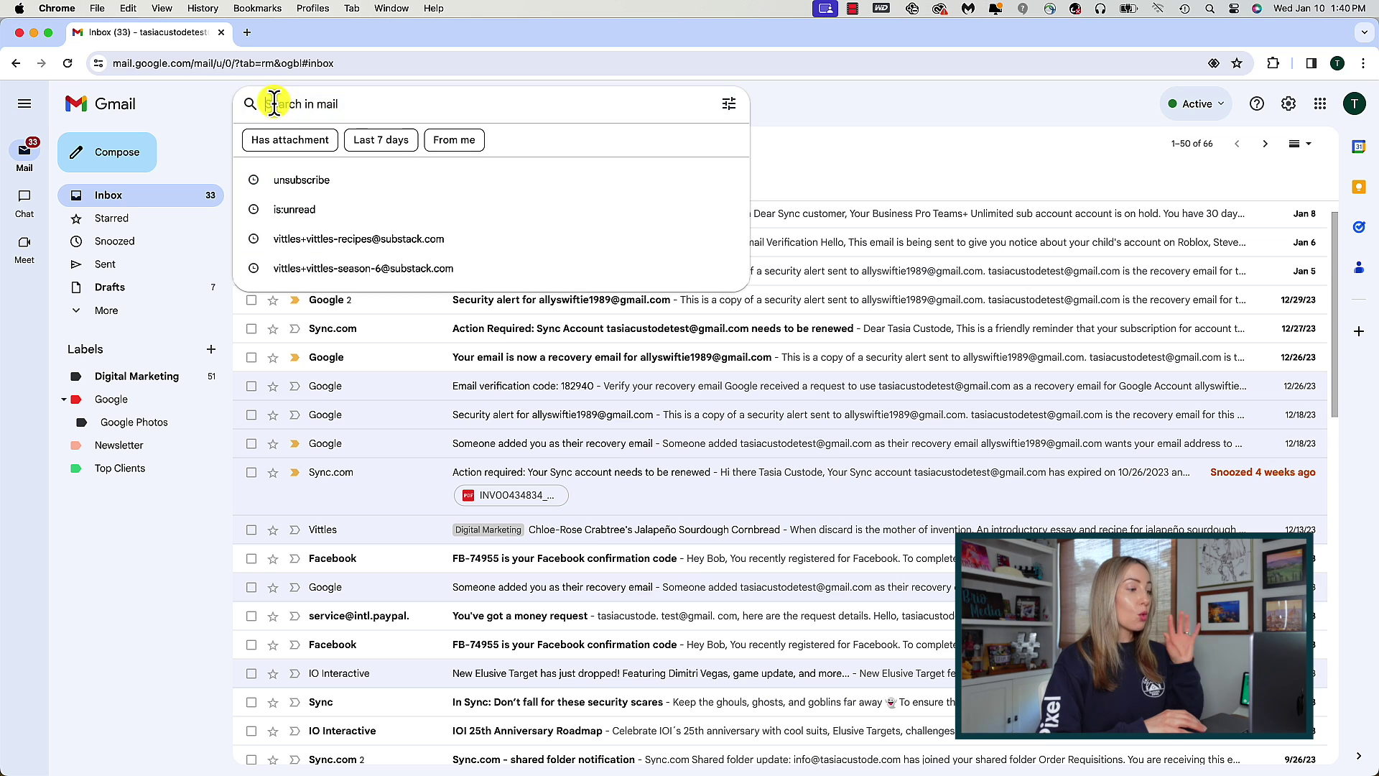
key(super+v)
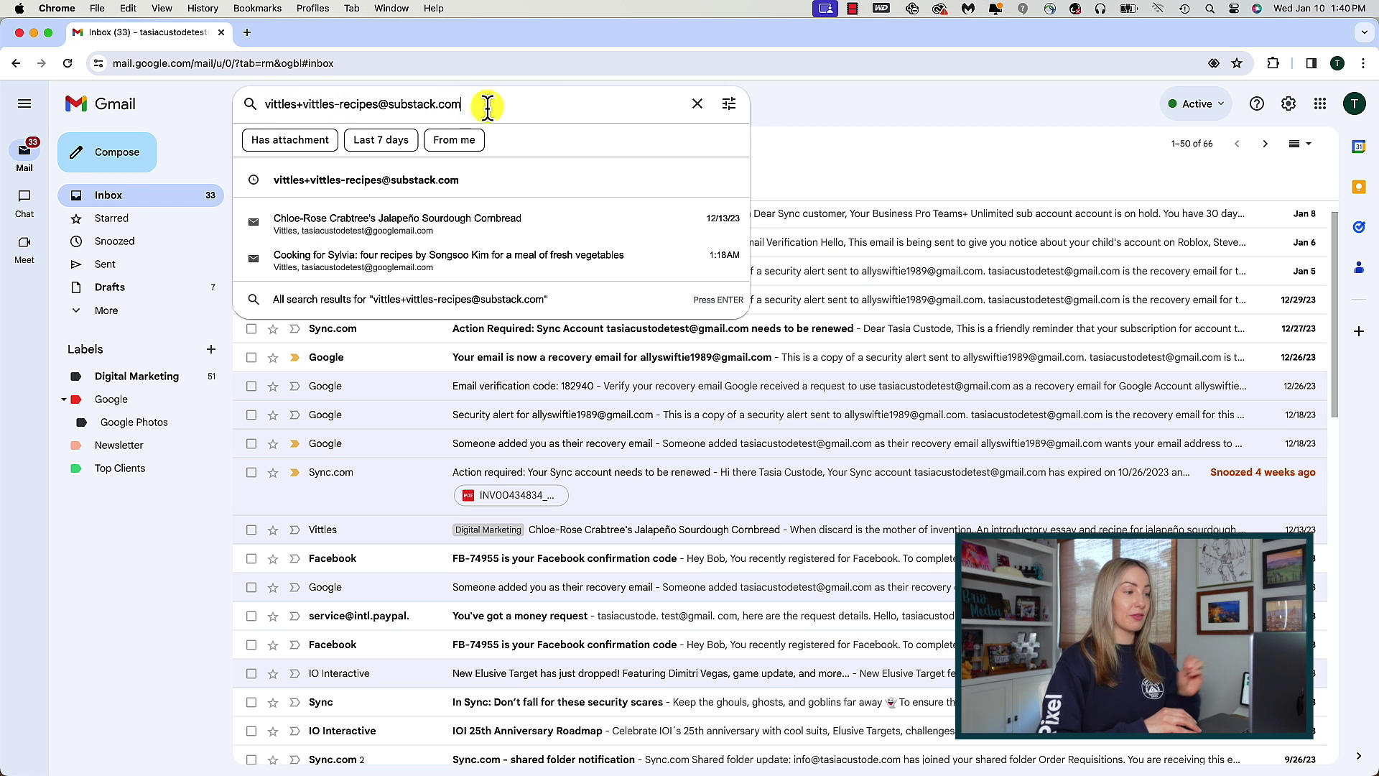
click(730, 108)
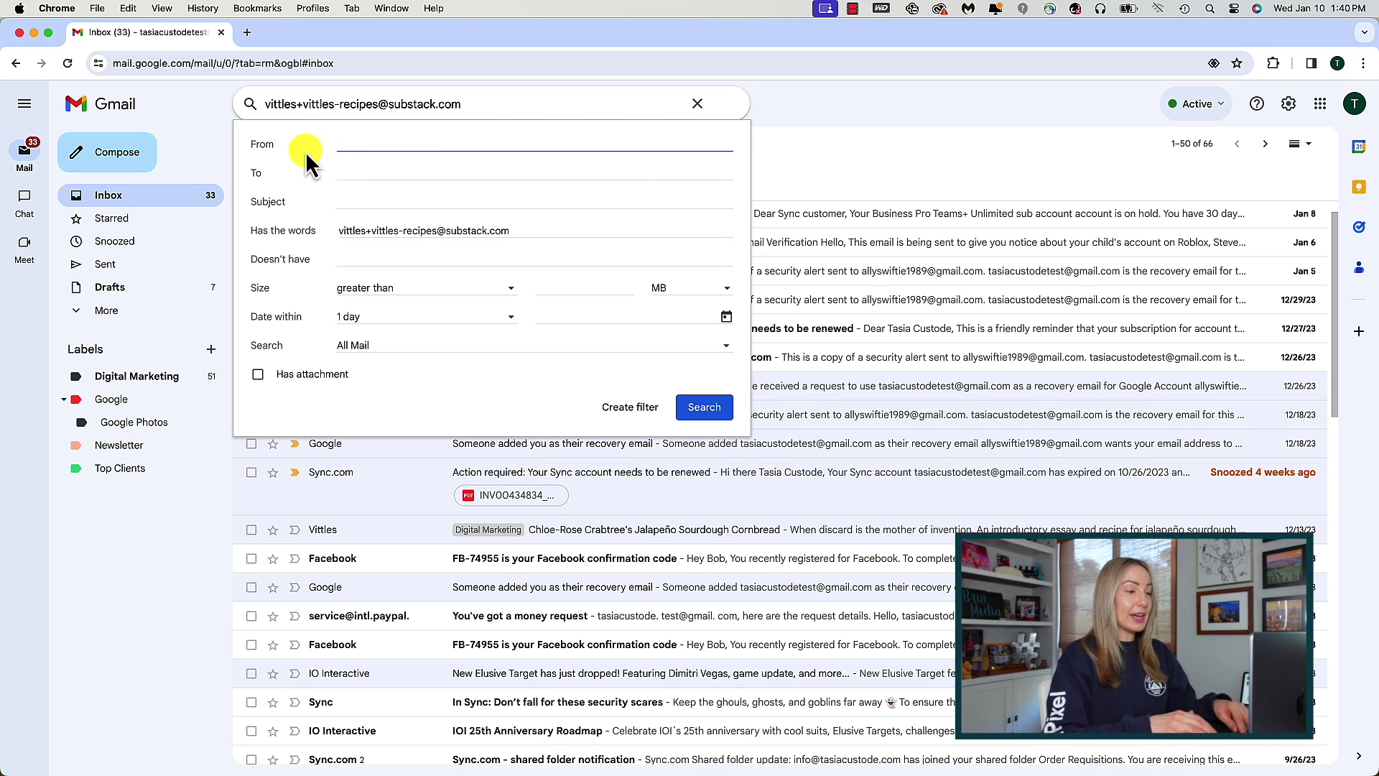
key(super+v)
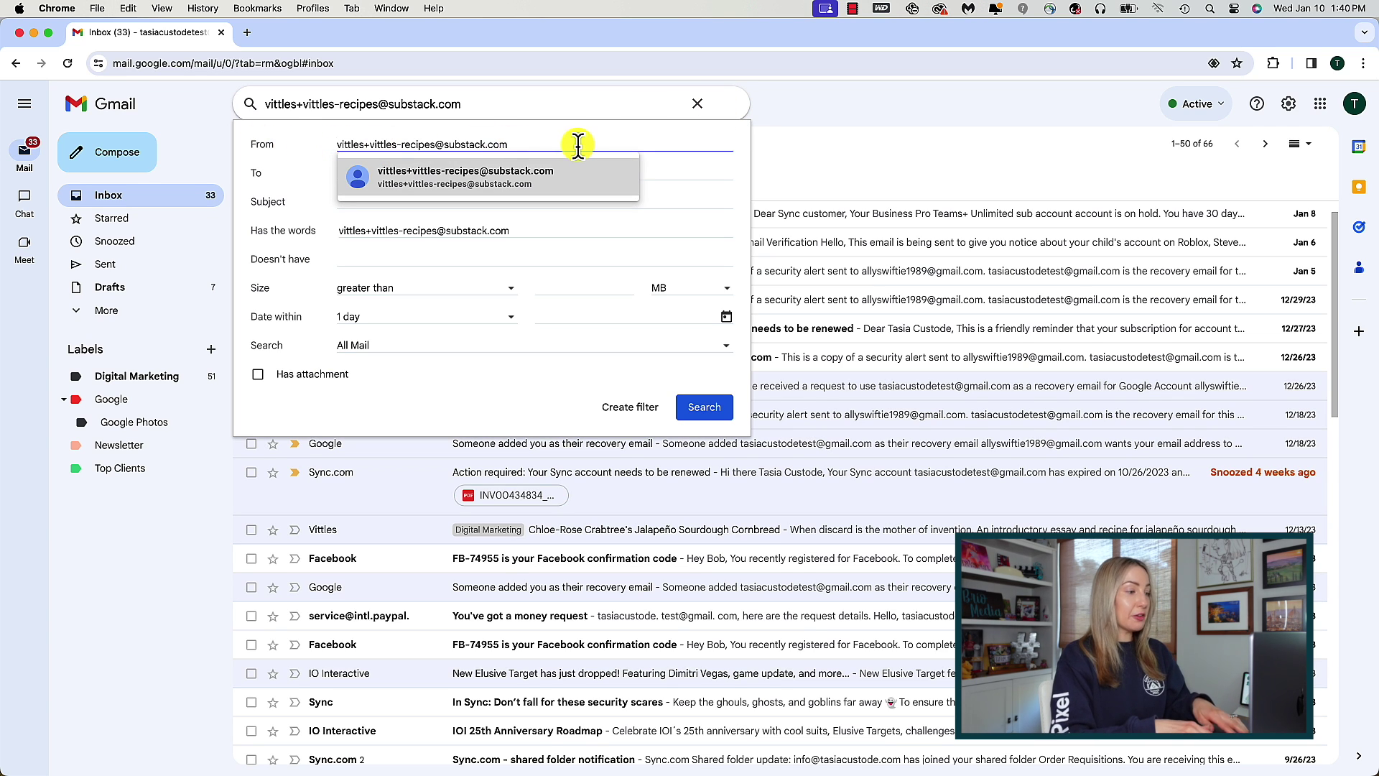
click(703, 173)
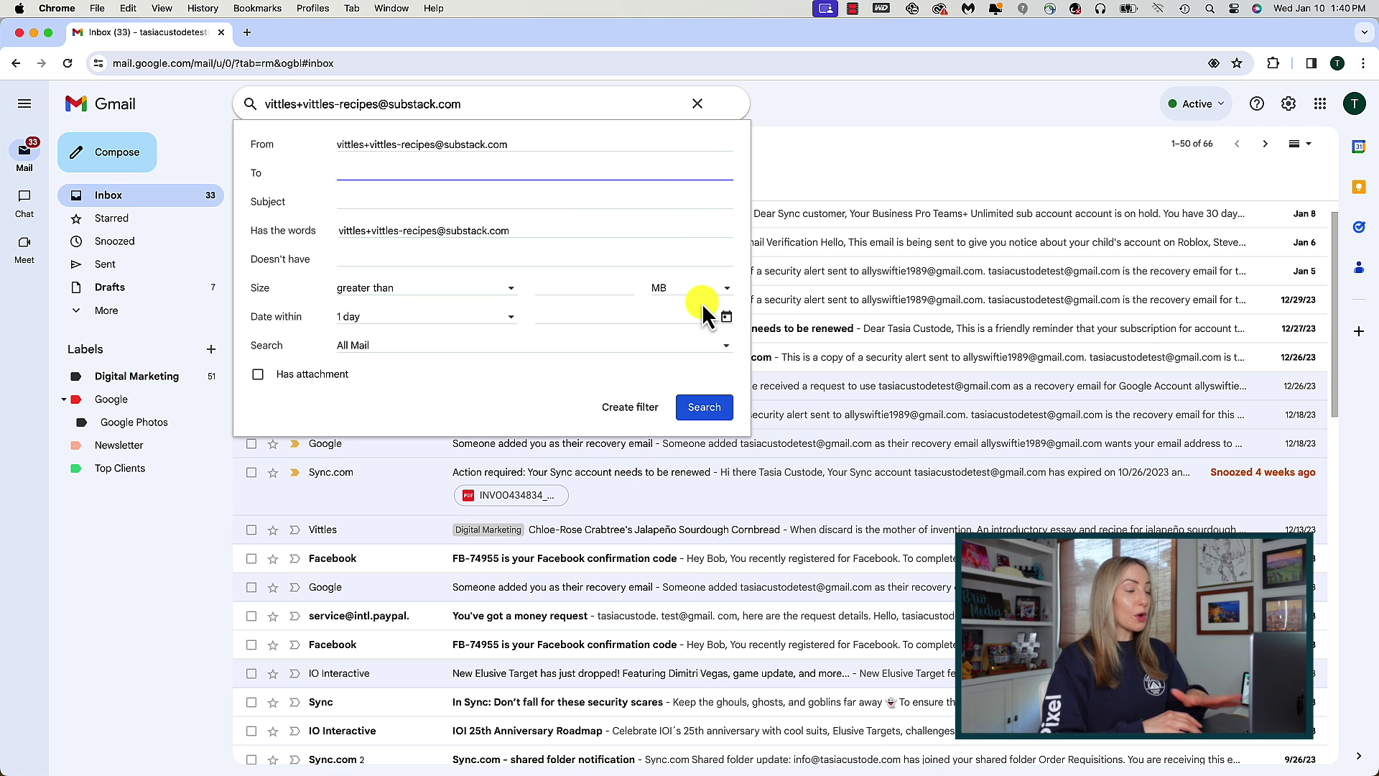
click(627, 410)
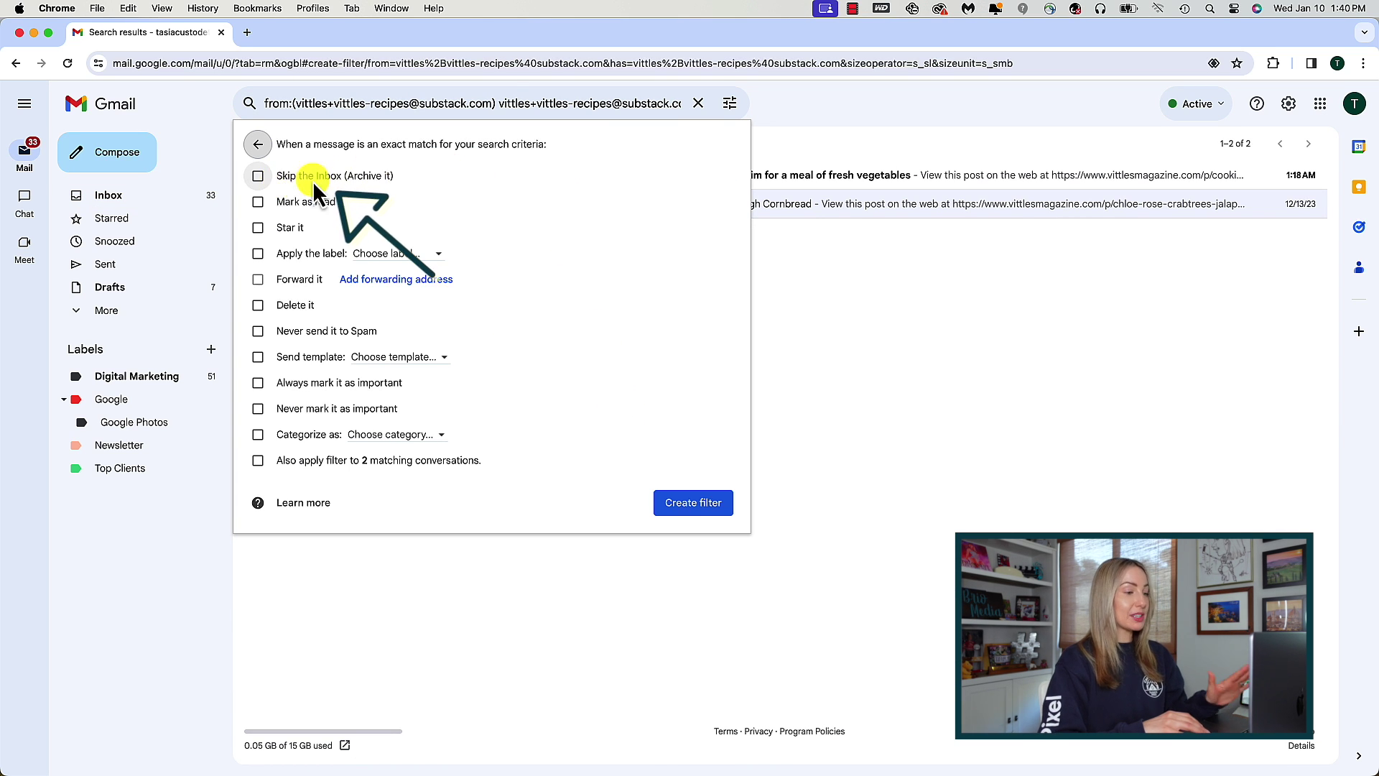
Set the Vittles sender filter to 'Skip the Inbox (Archive it)' and create it.
click(255, 178)
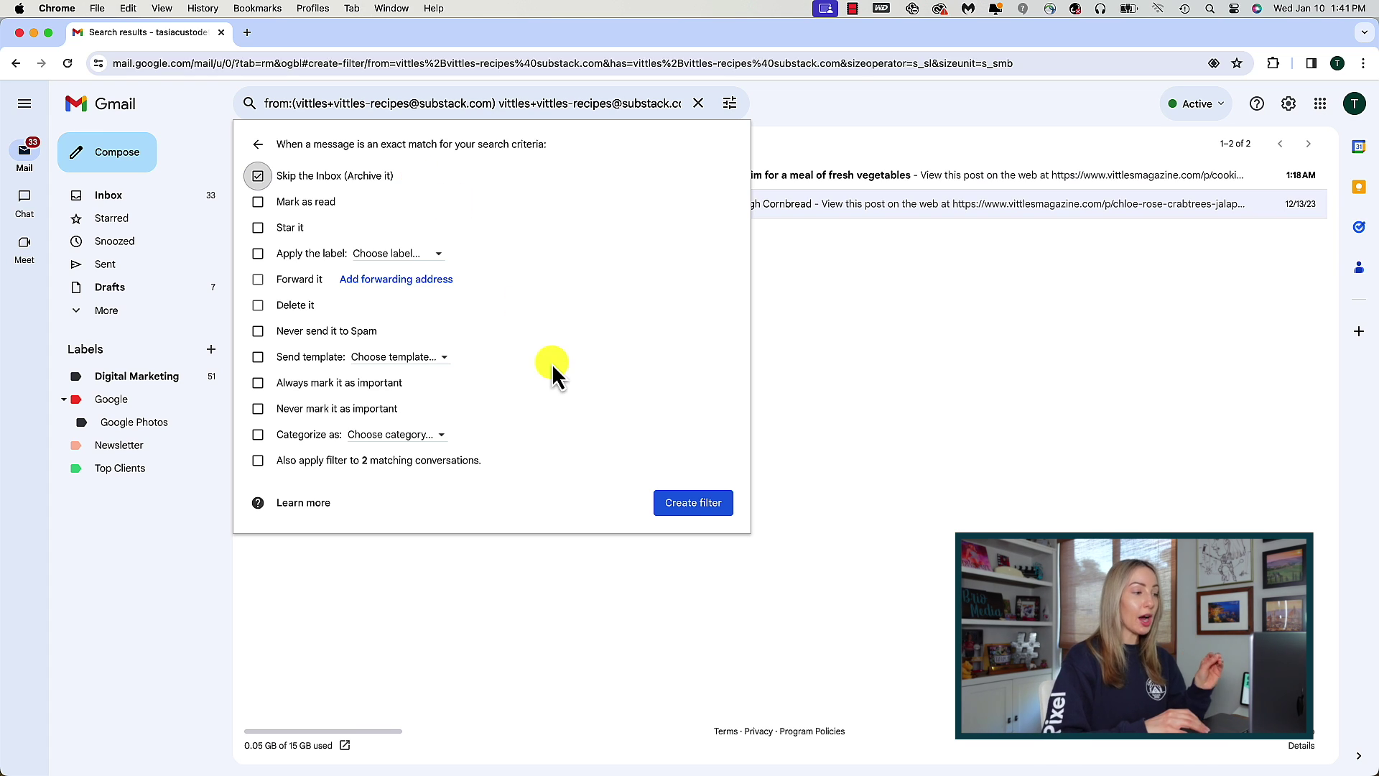
click(695, 506)
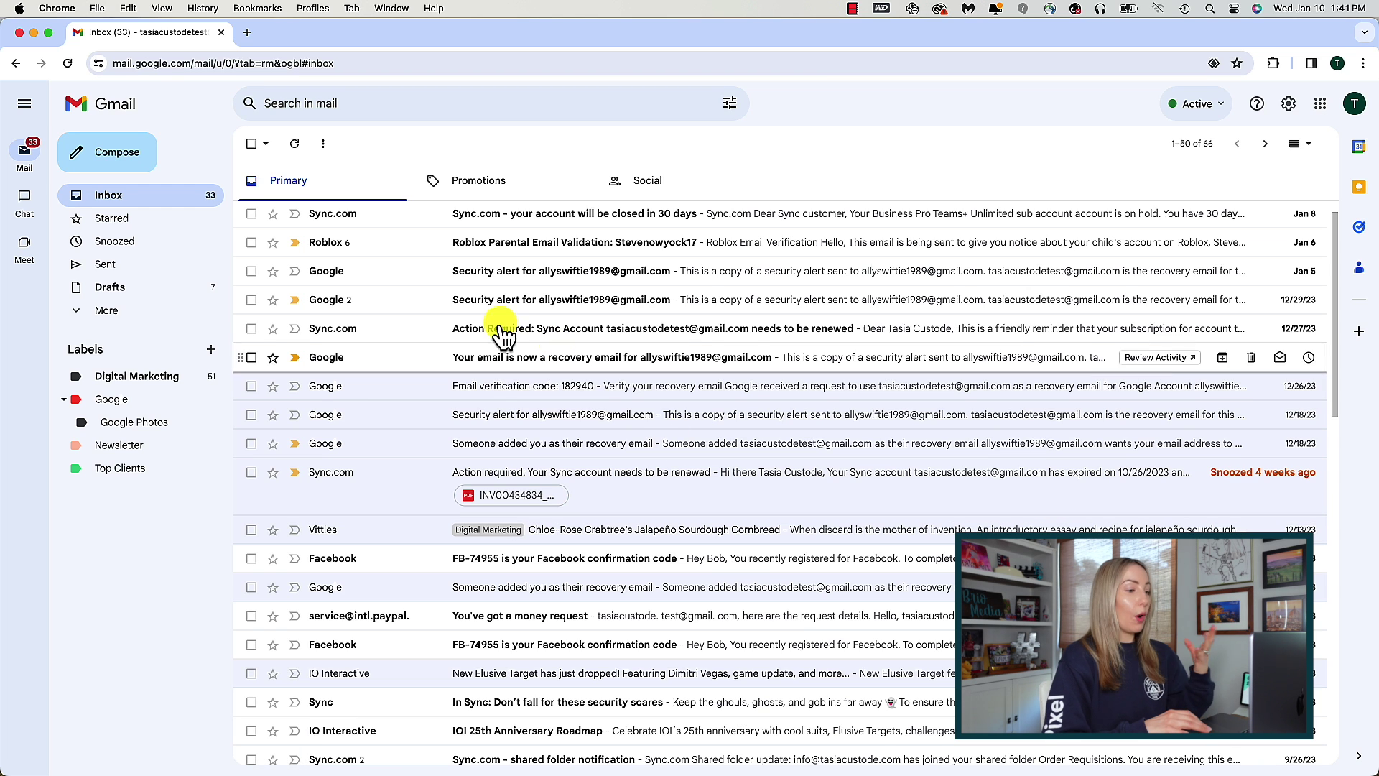
click(105, 310)
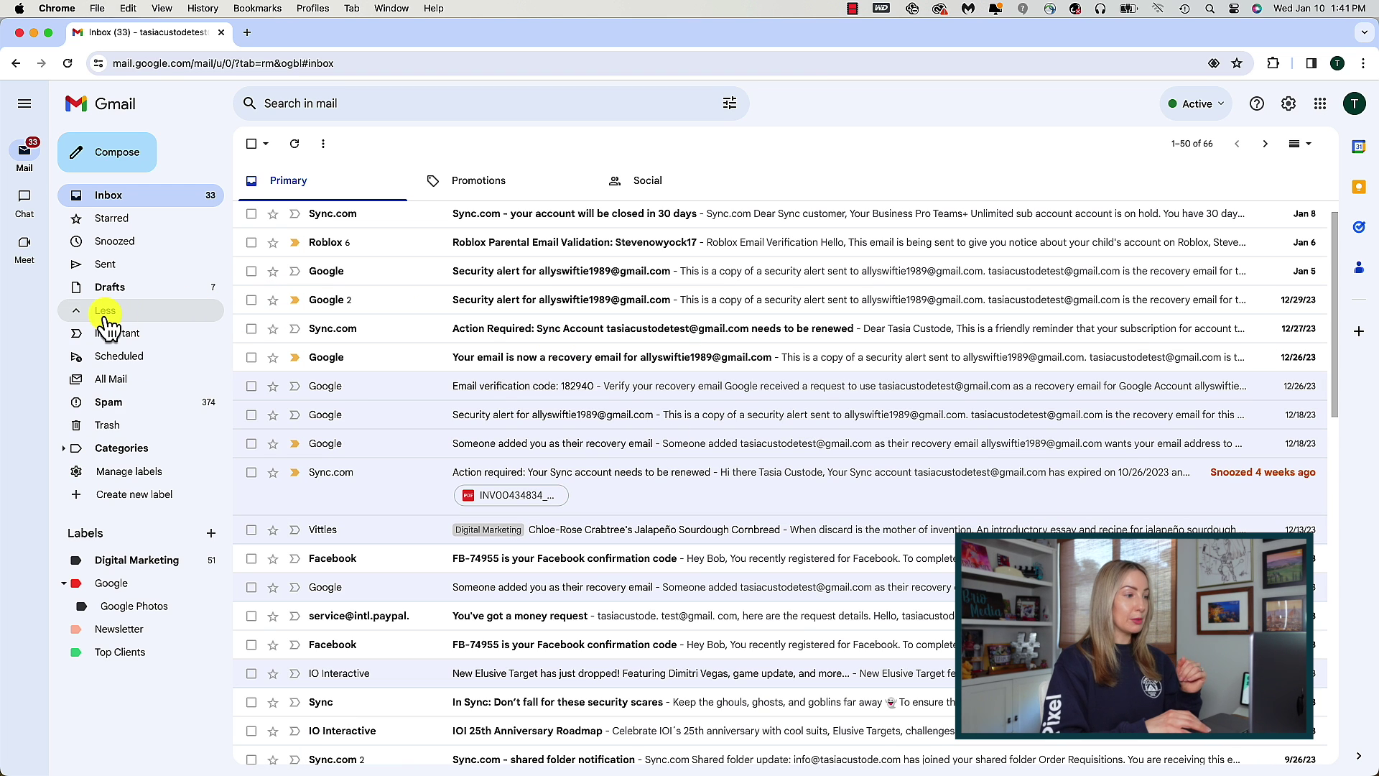
click(106, 380)
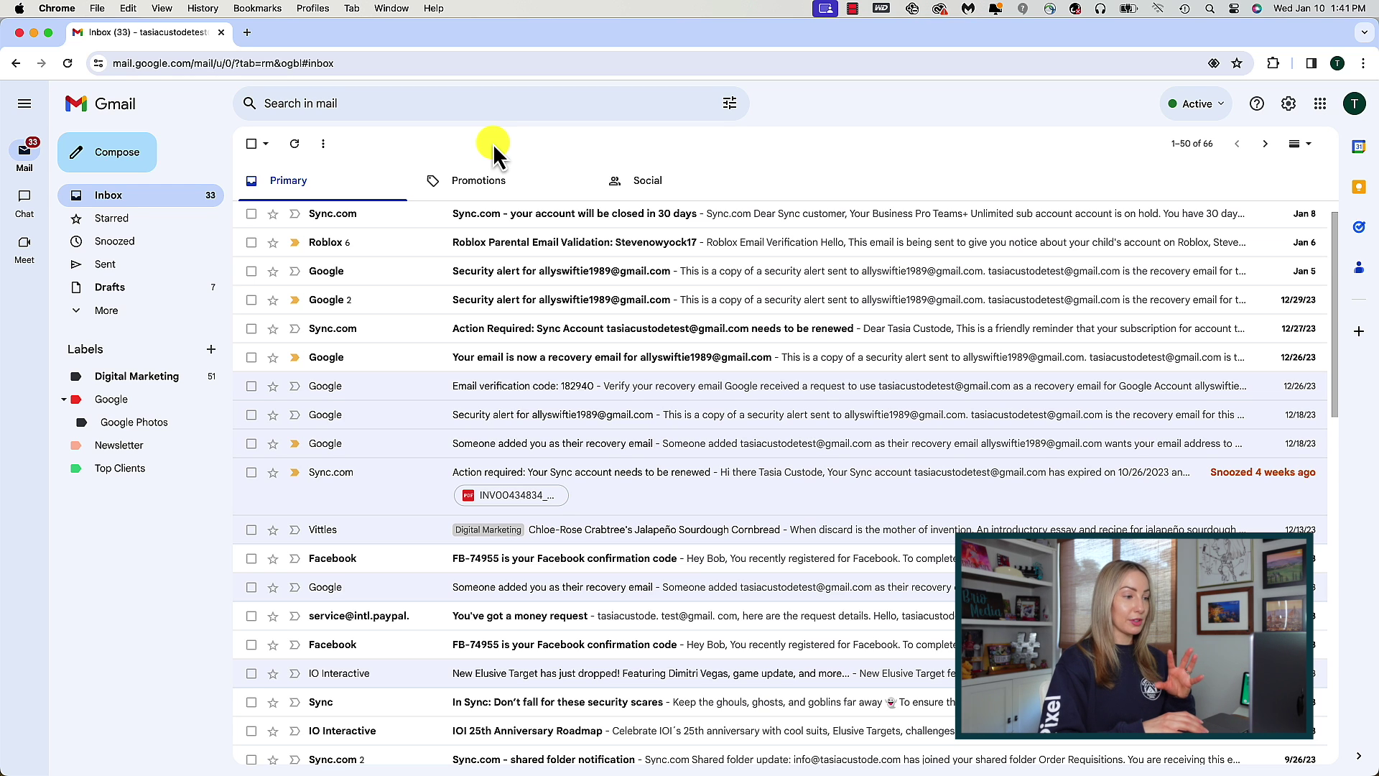
click(251, 144)
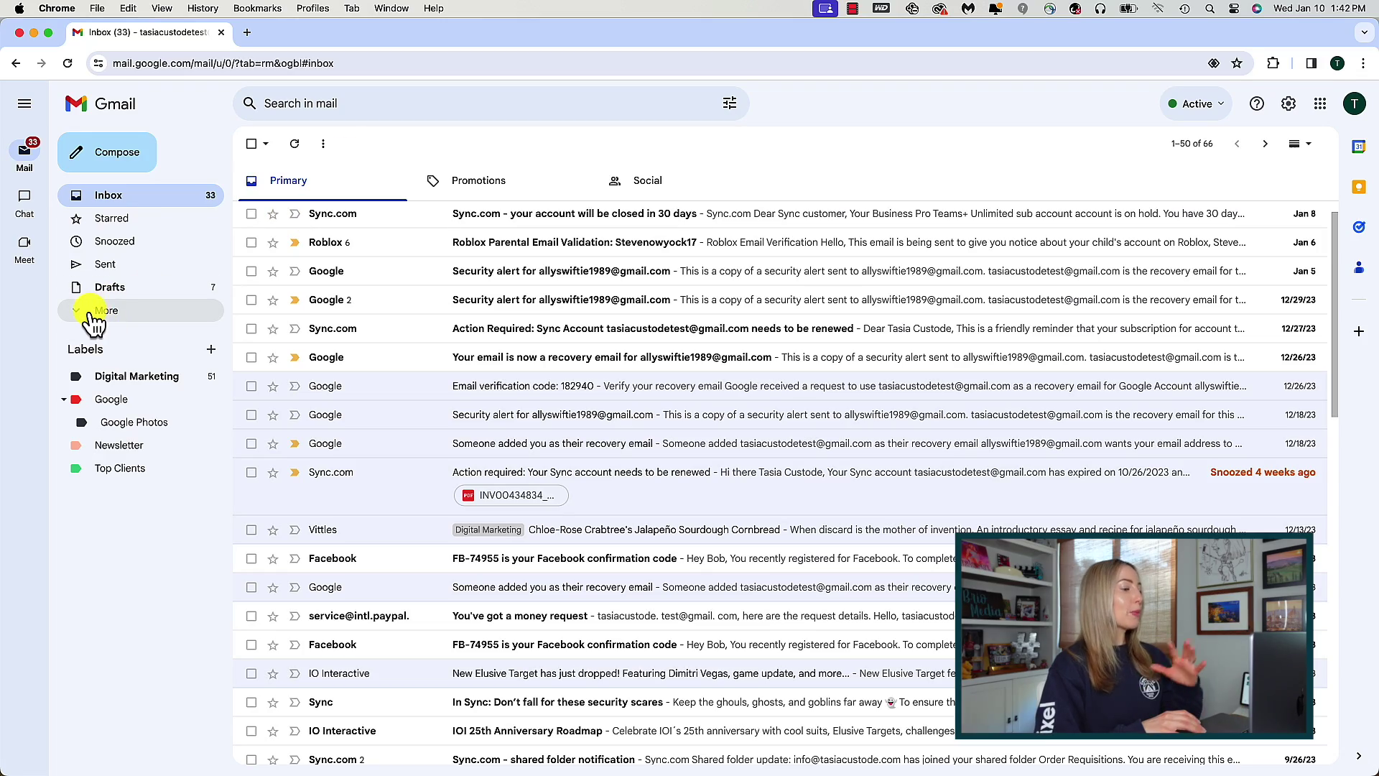
click(91, 313)
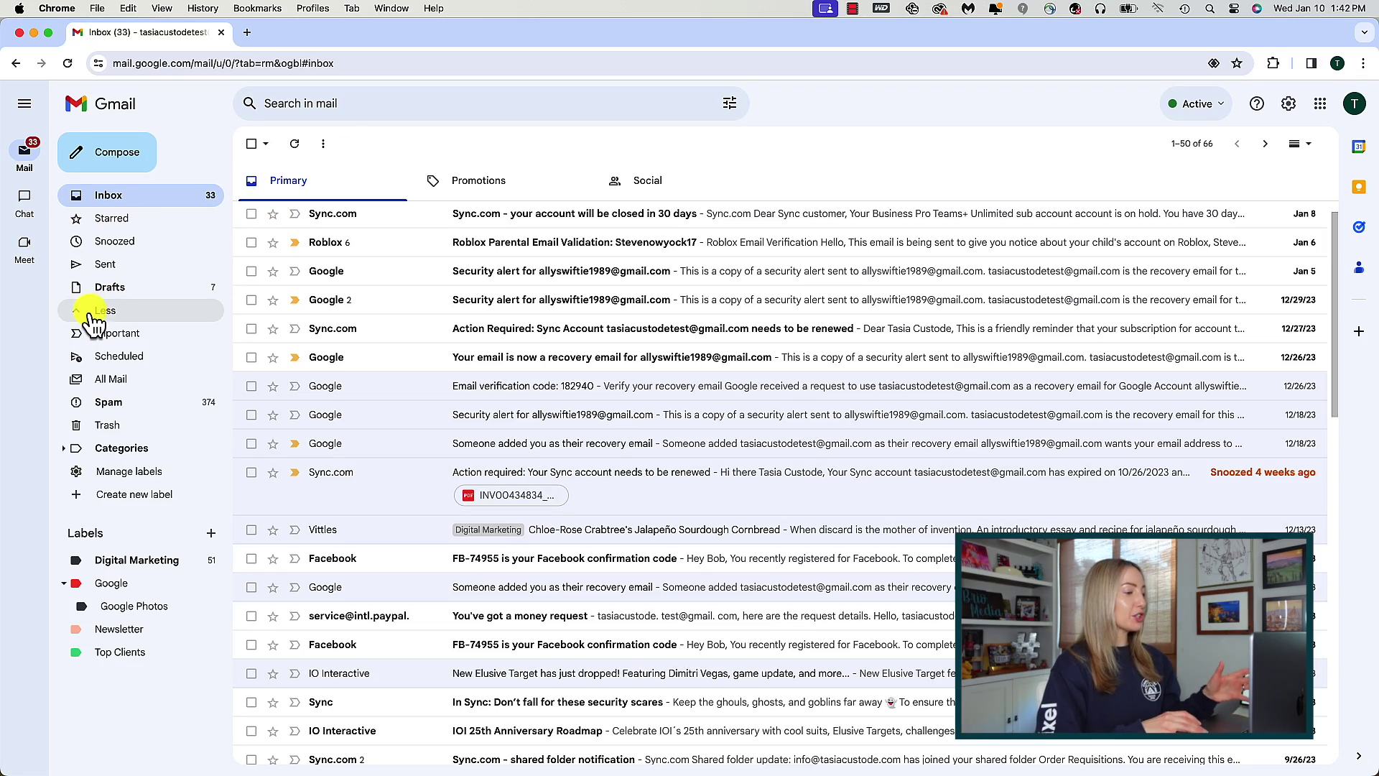
Look over All Mail's 151 conversations, then switch to the Sent folder's 5 conversations.
click(91, 381)
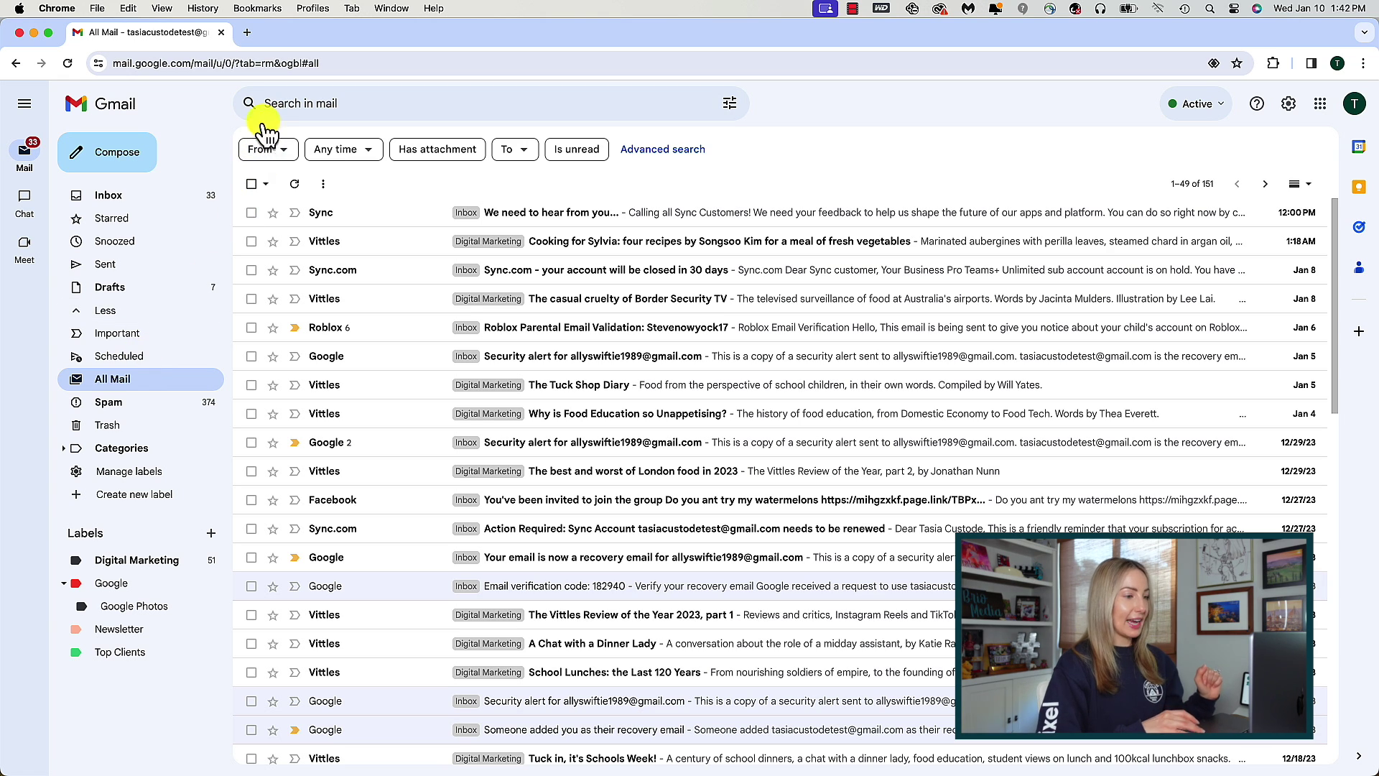
click(251, 184)
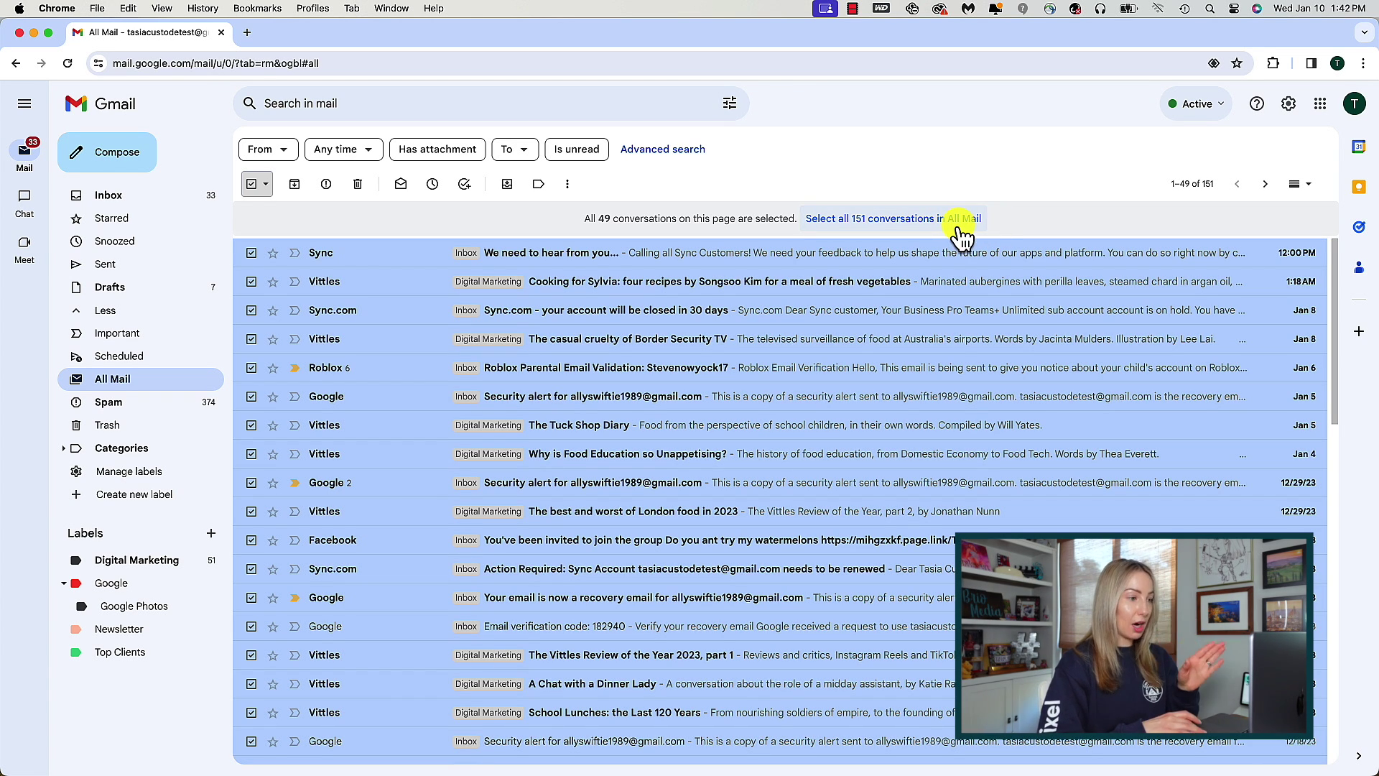
click(252, 183)
click(105, 271)
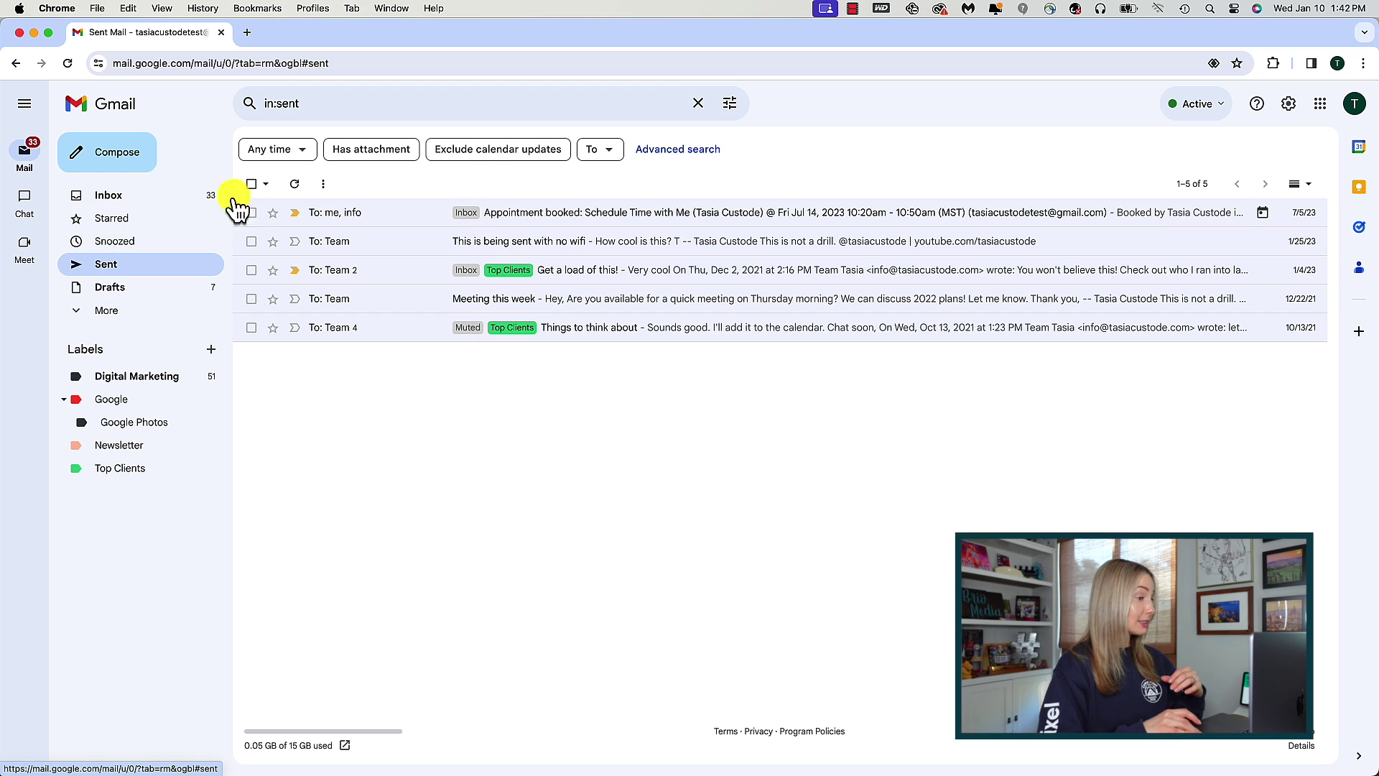
Select all five sent conversations, then return to the inbox search bar.
click(251, 184)
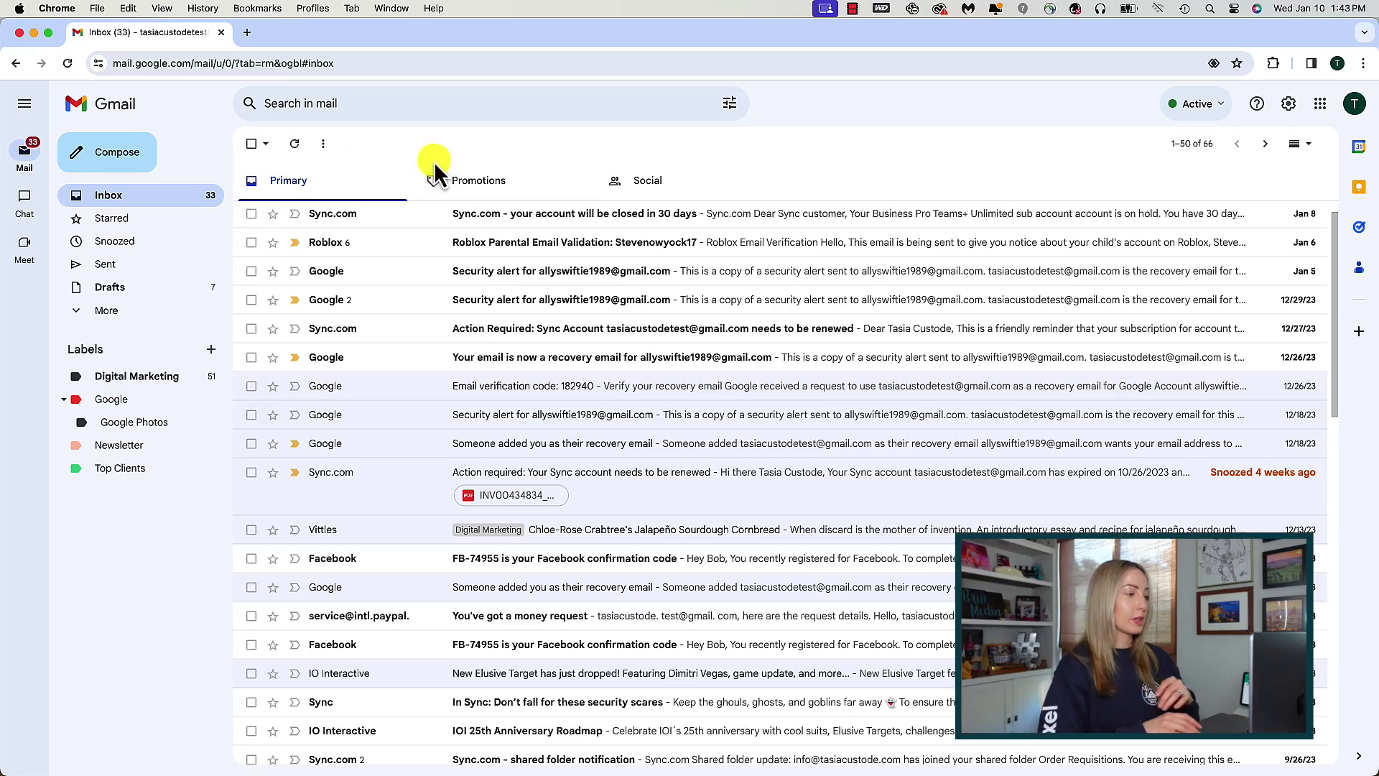
click(294, 104)
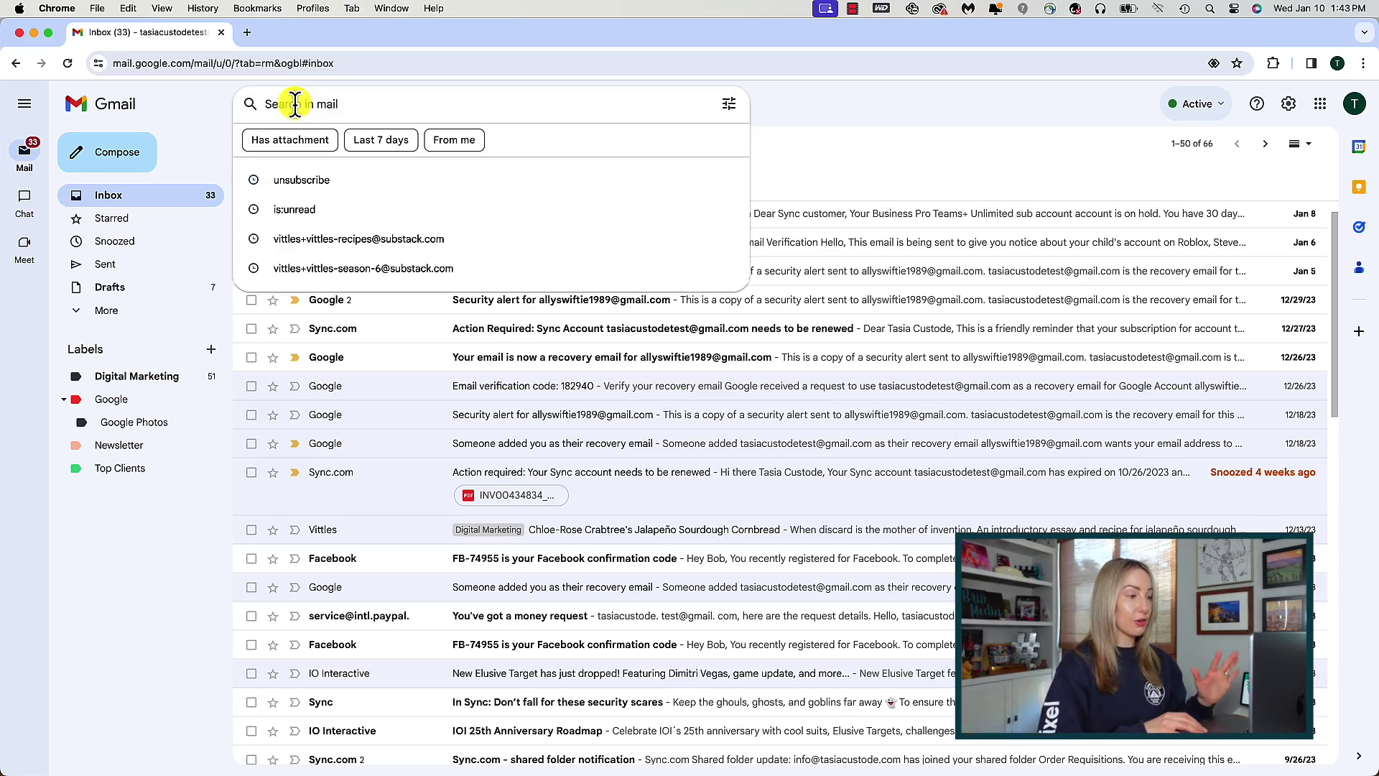
Search for the Vittles recipes sender address, then select and deselect both results.
key(super+v)
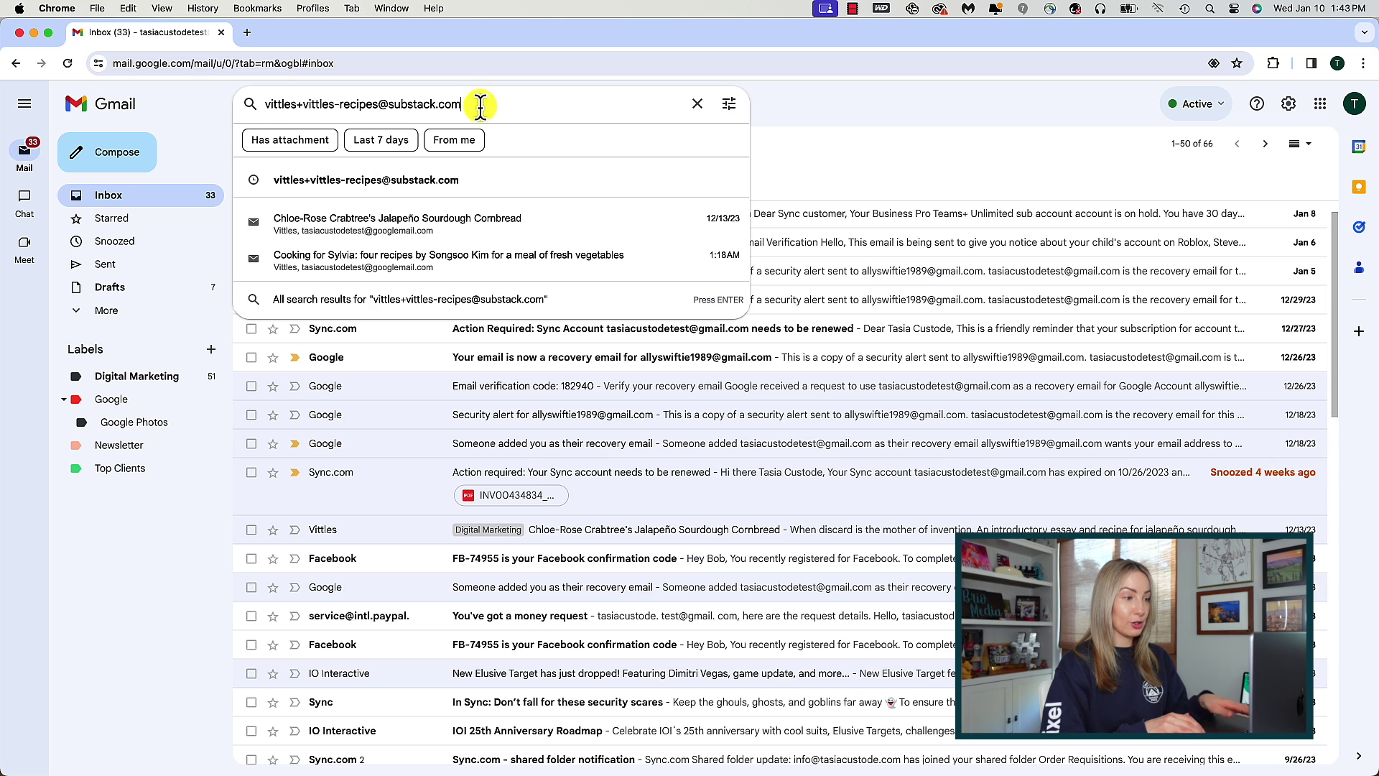
key(Return)
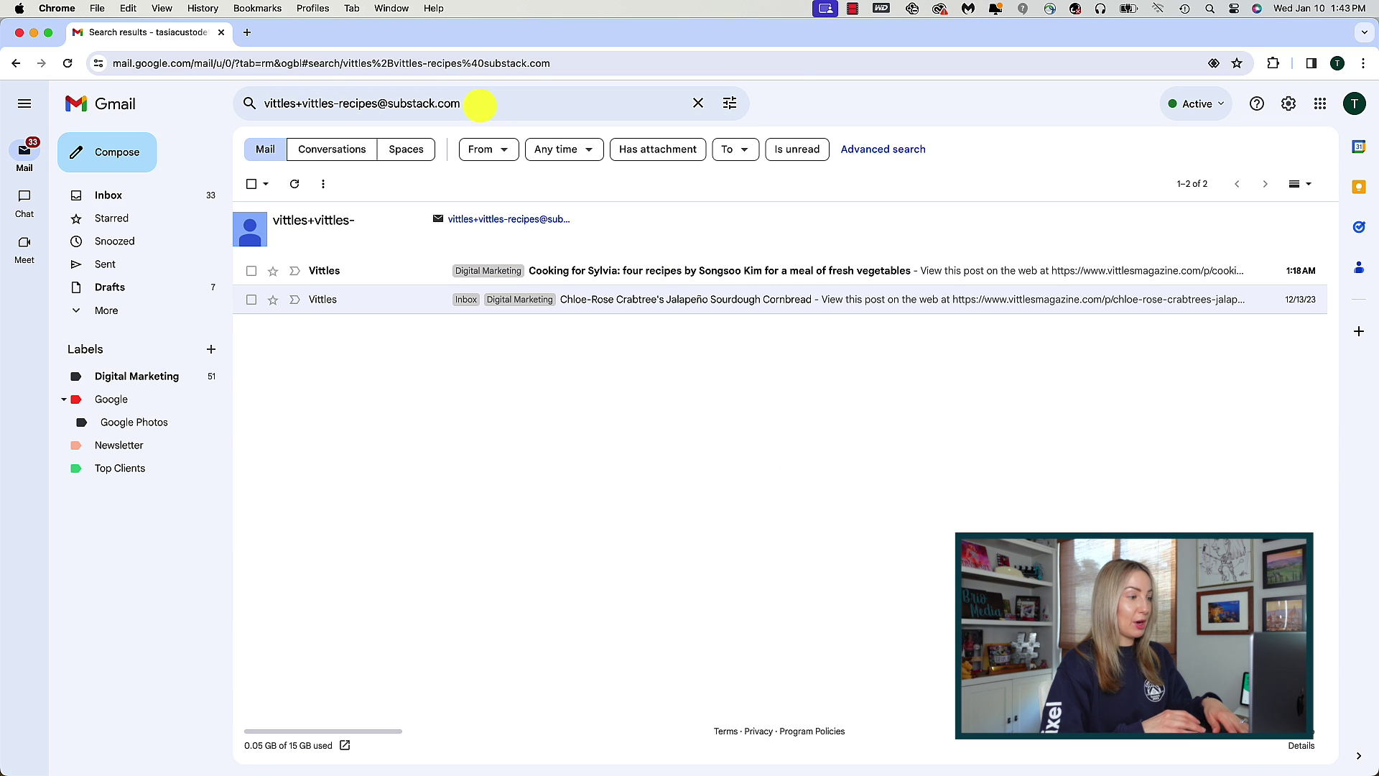
click(251, 184)
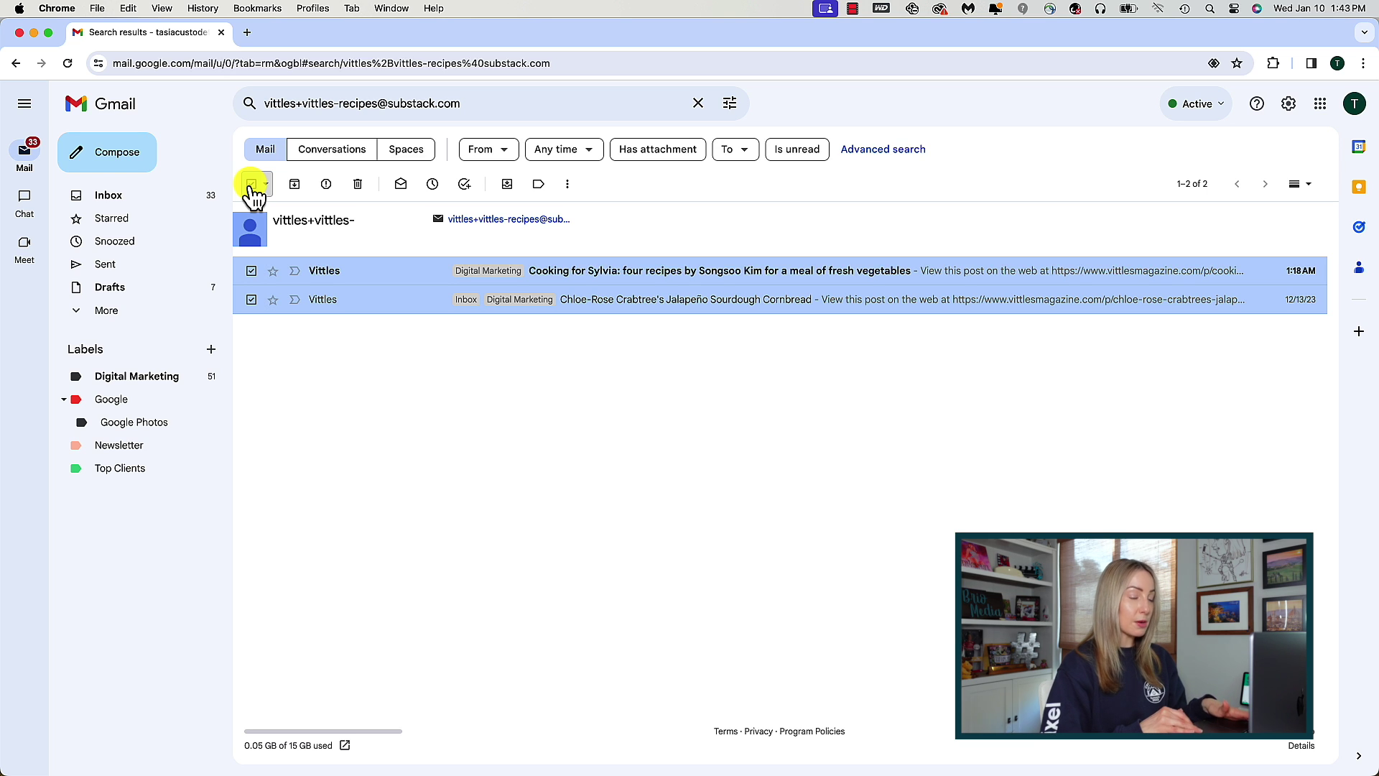
click(251, 184)
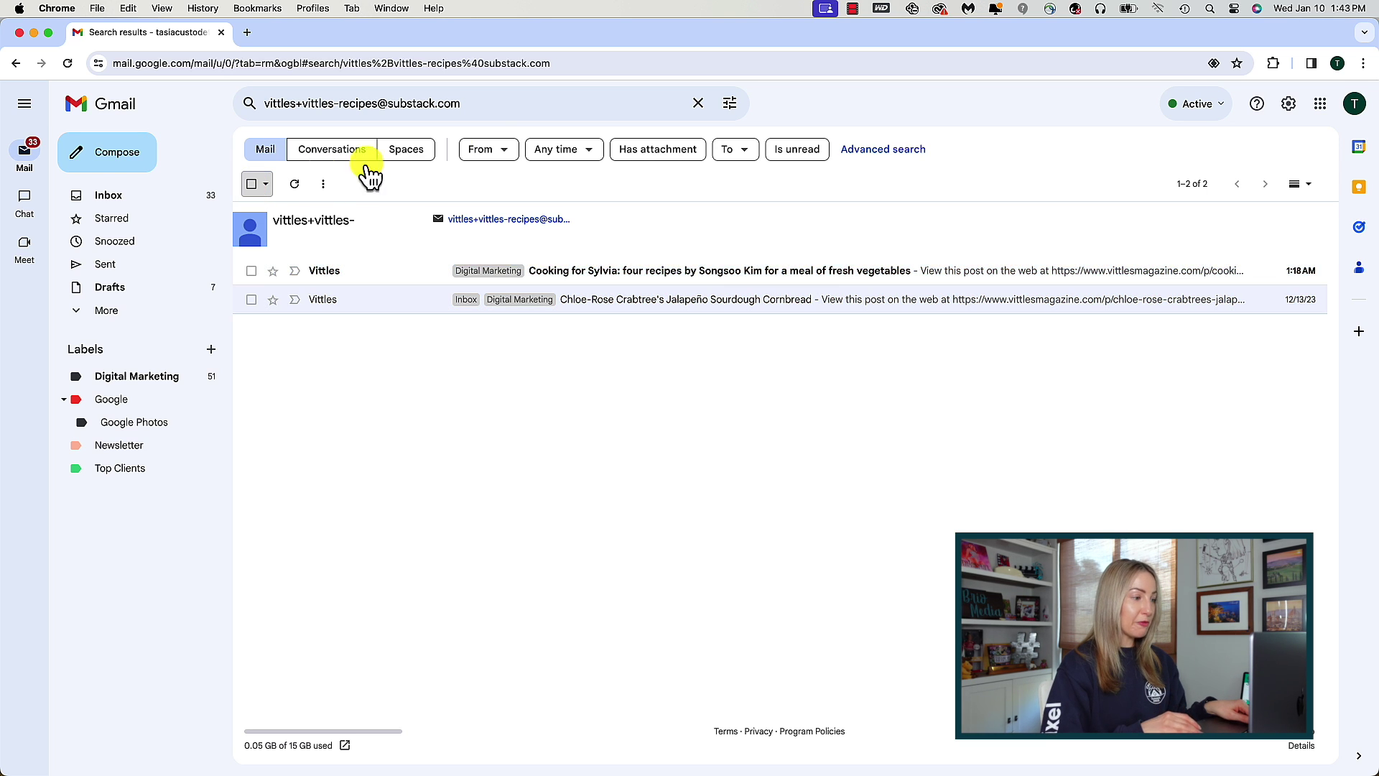
Repeat the search with the address in the advanced From field, then clear the search.
click(729, 103)
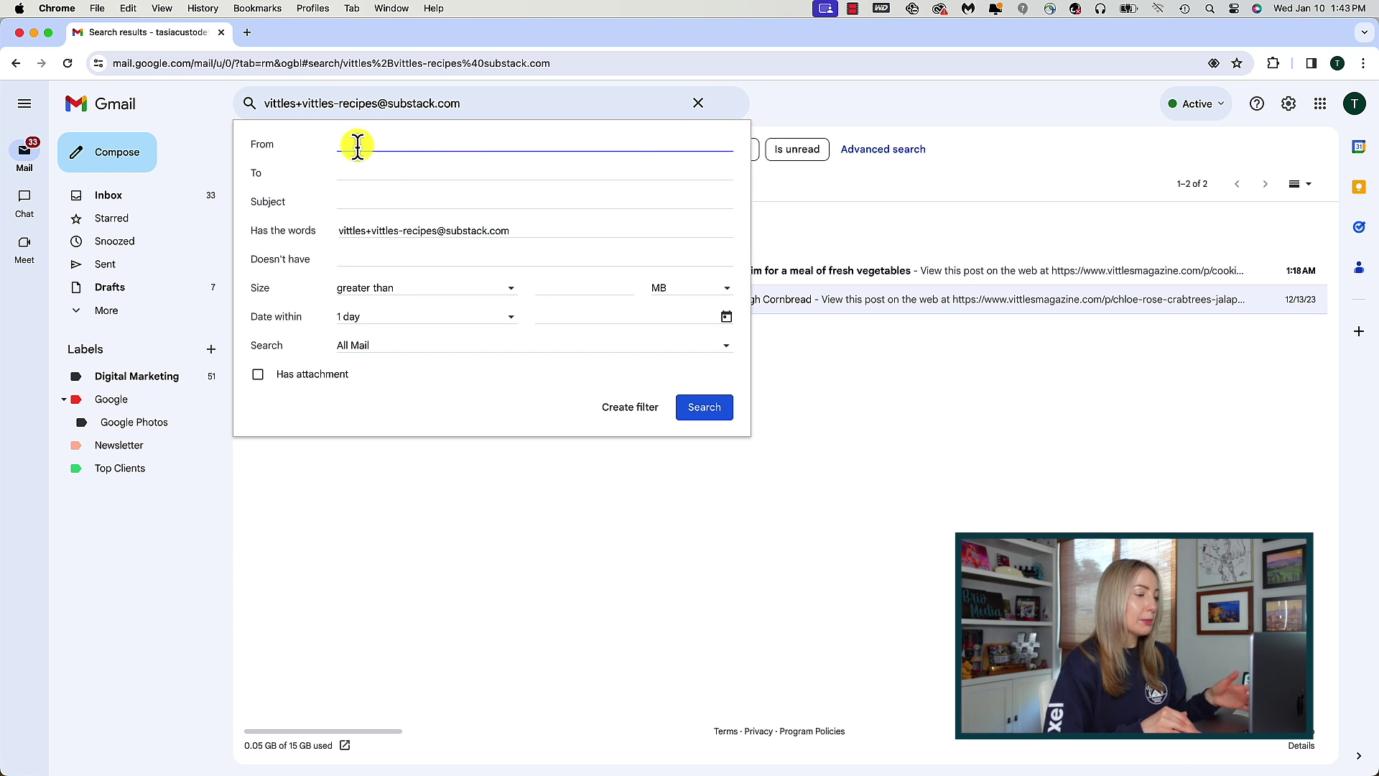
key(super+v)
click(704, 407)
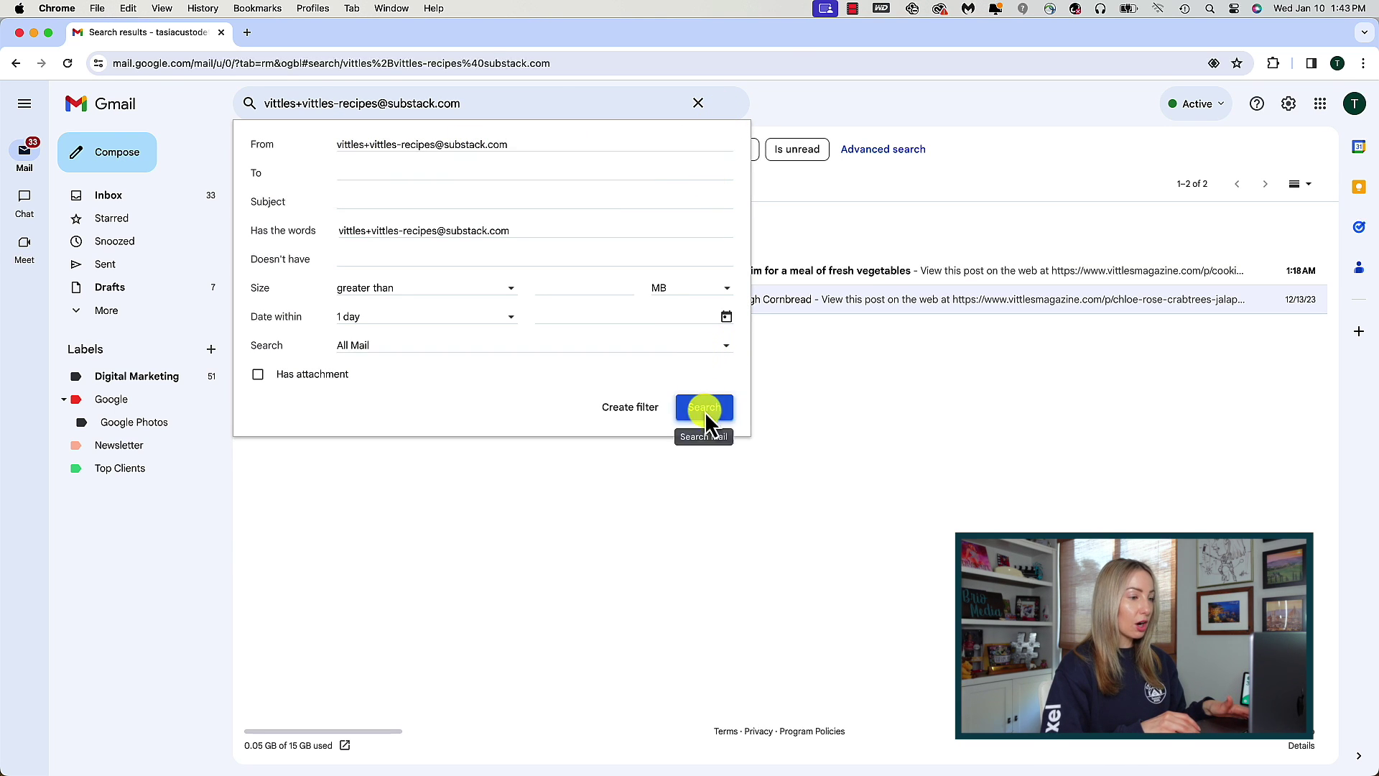
click(251, 184)
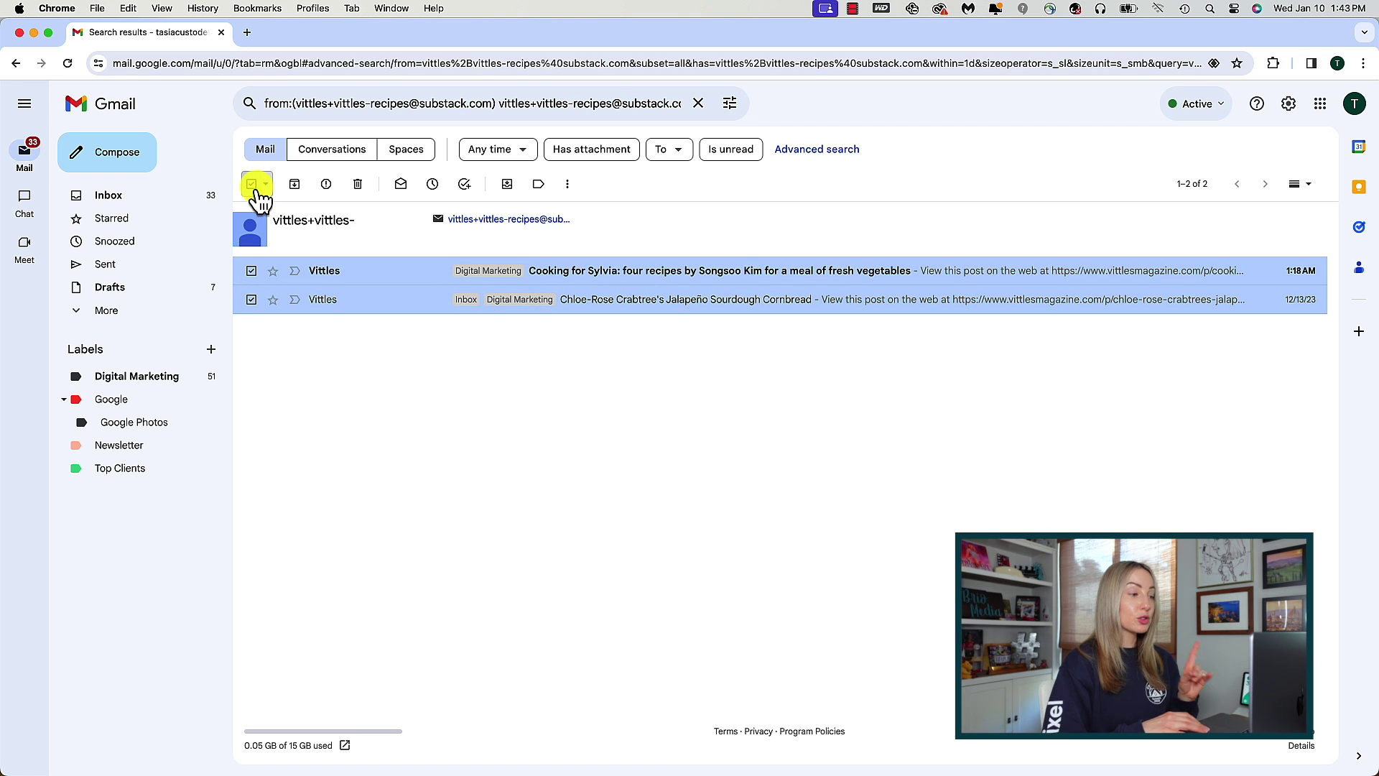
click(252, 184)
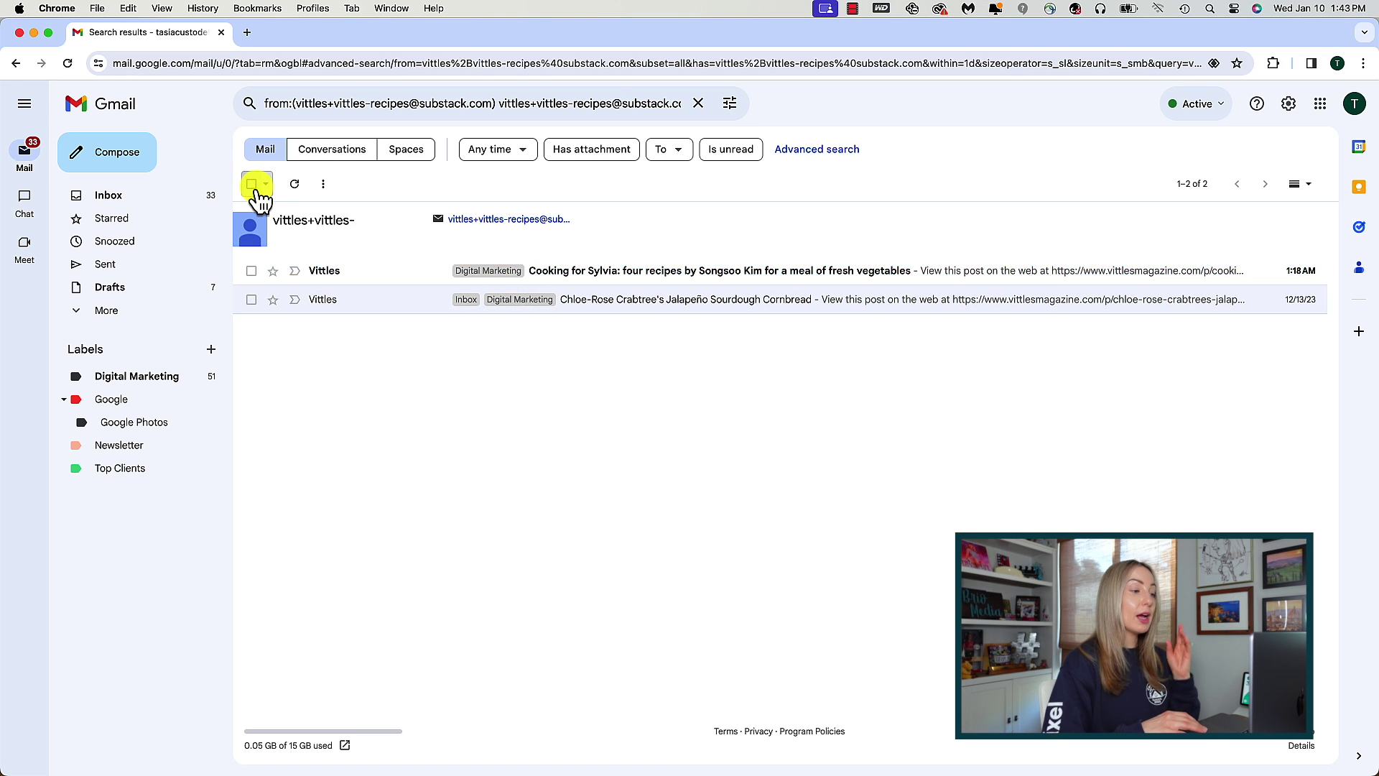
click(698, 104)
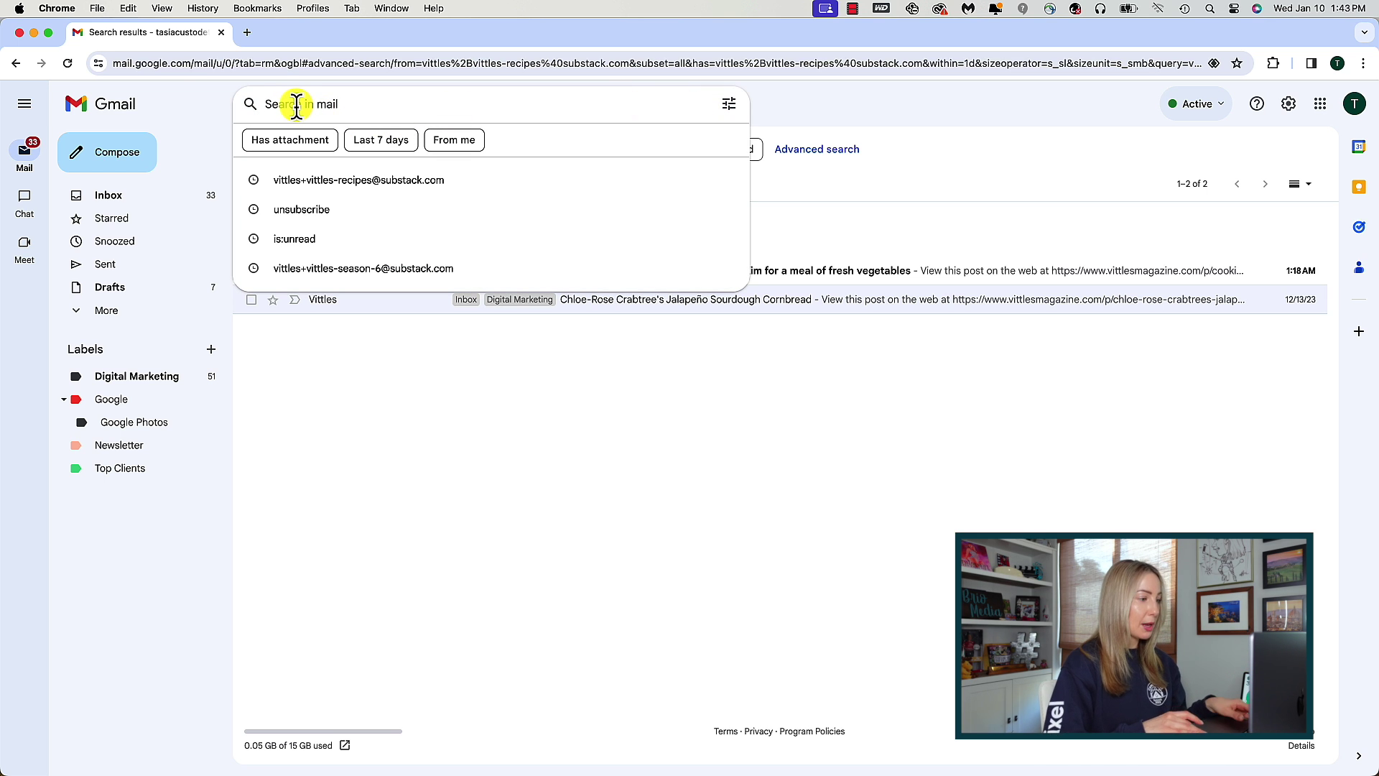
Search is:unread and select every unread email on the page.
text(is:un)
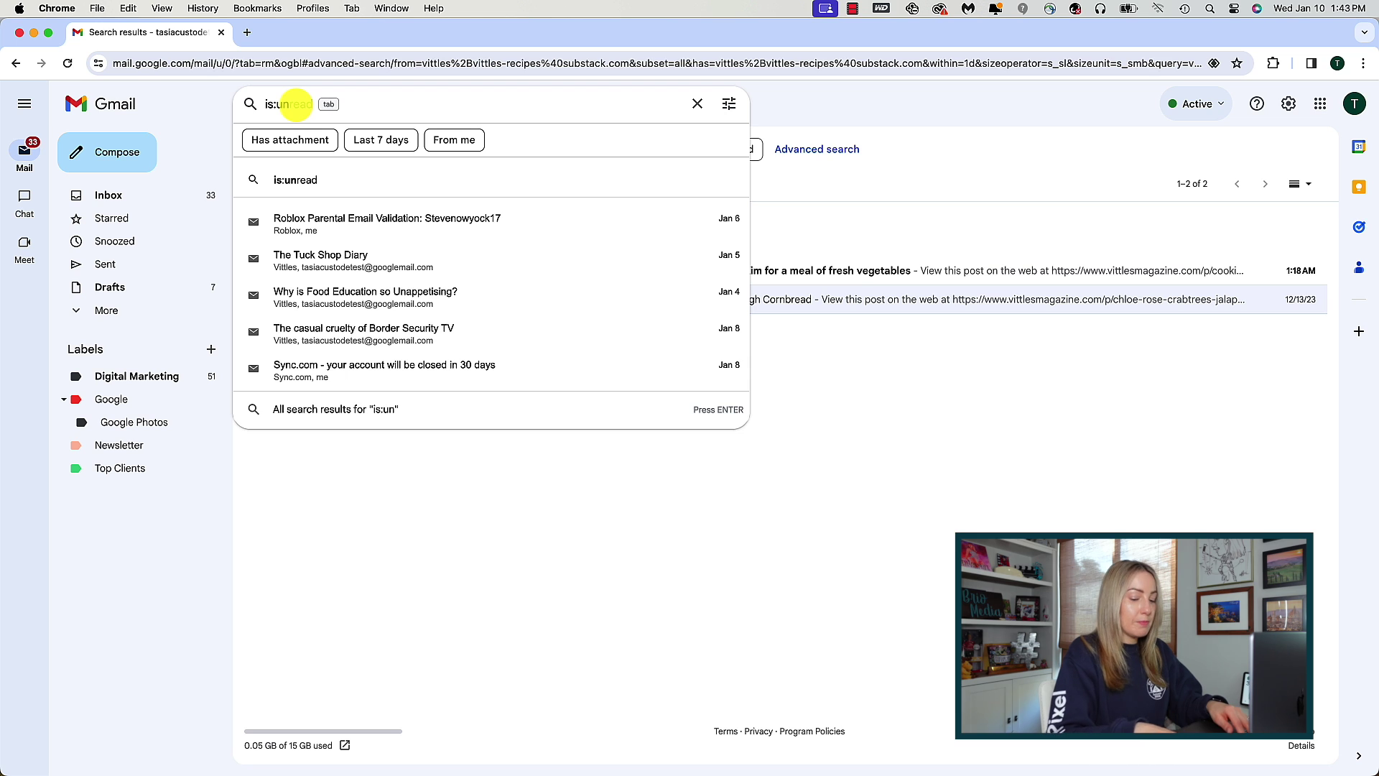
key(Tab)
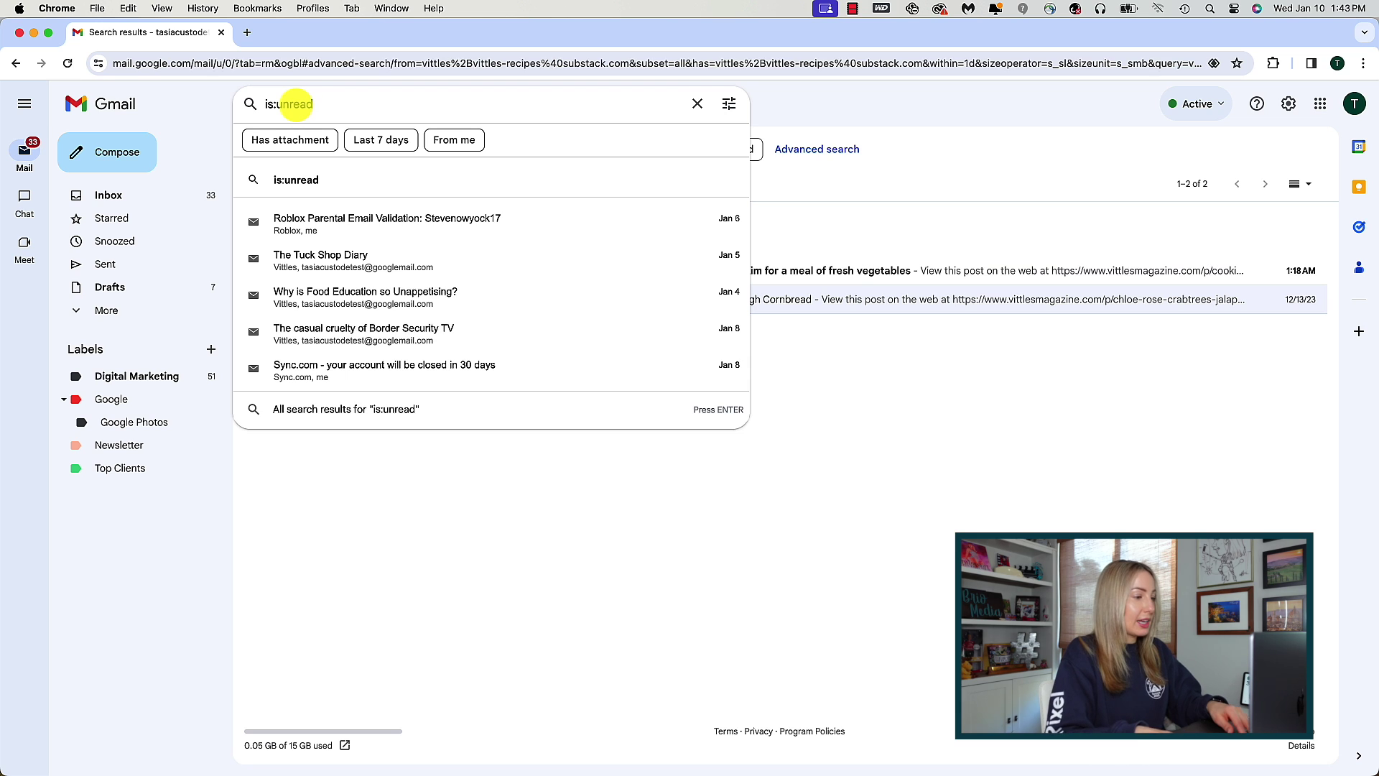
key(Return)
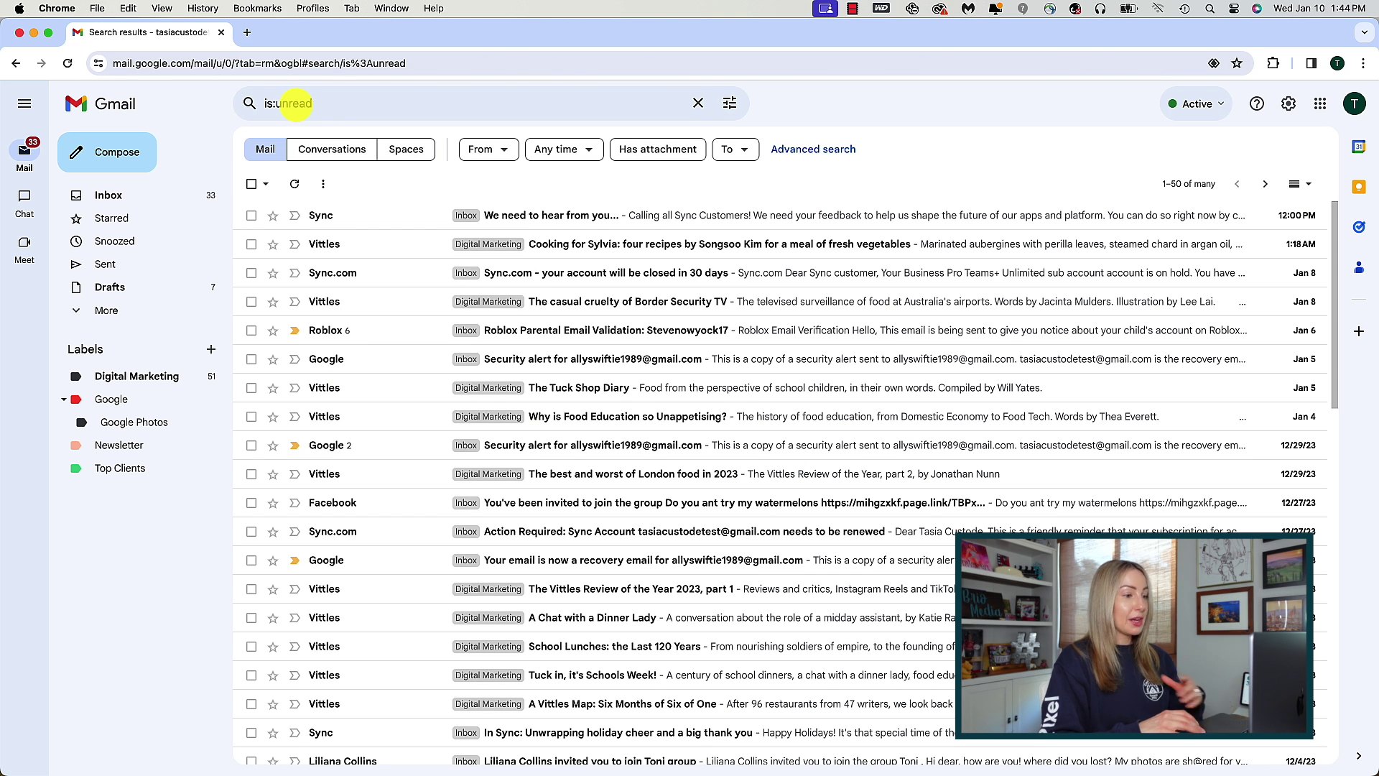
click(251, 184)
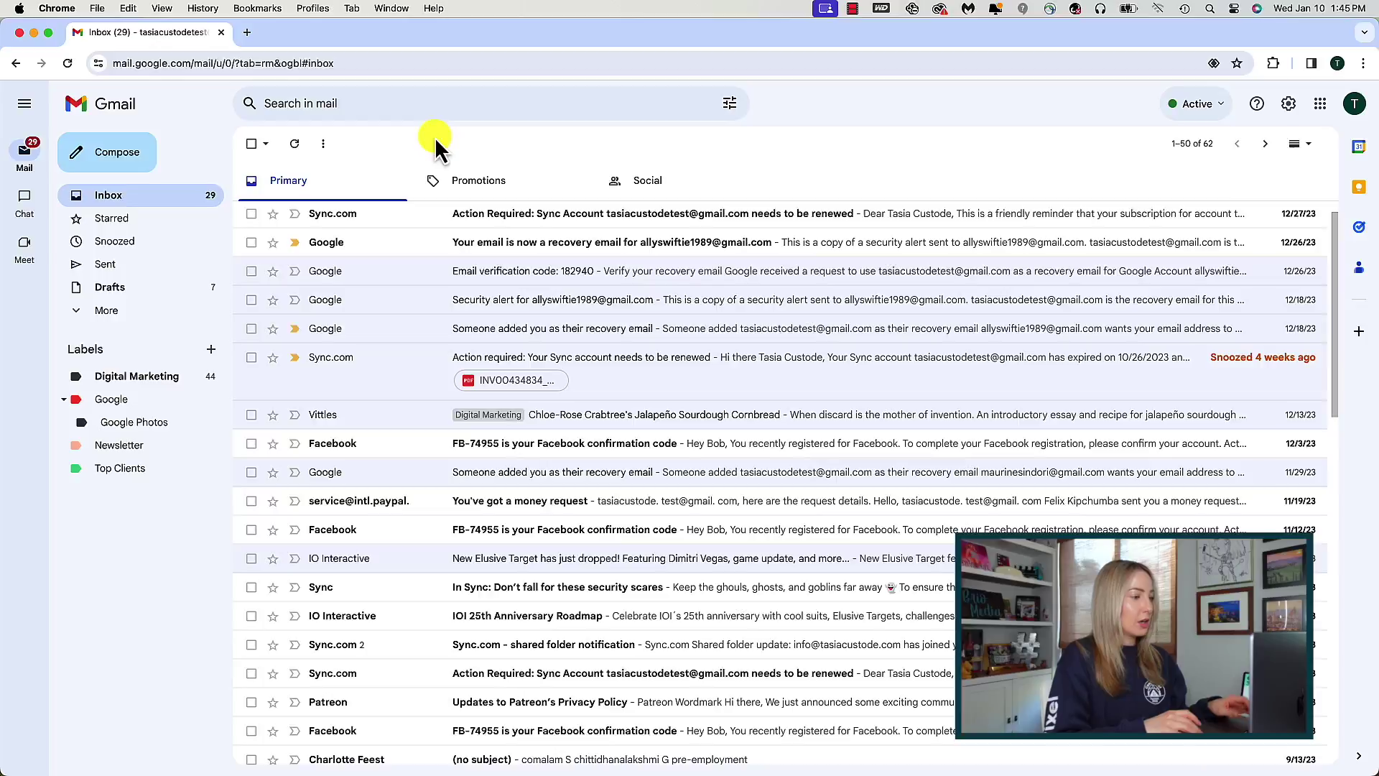
Open Trash and drag the Sync email back to the Inbox.
click(103, 315)
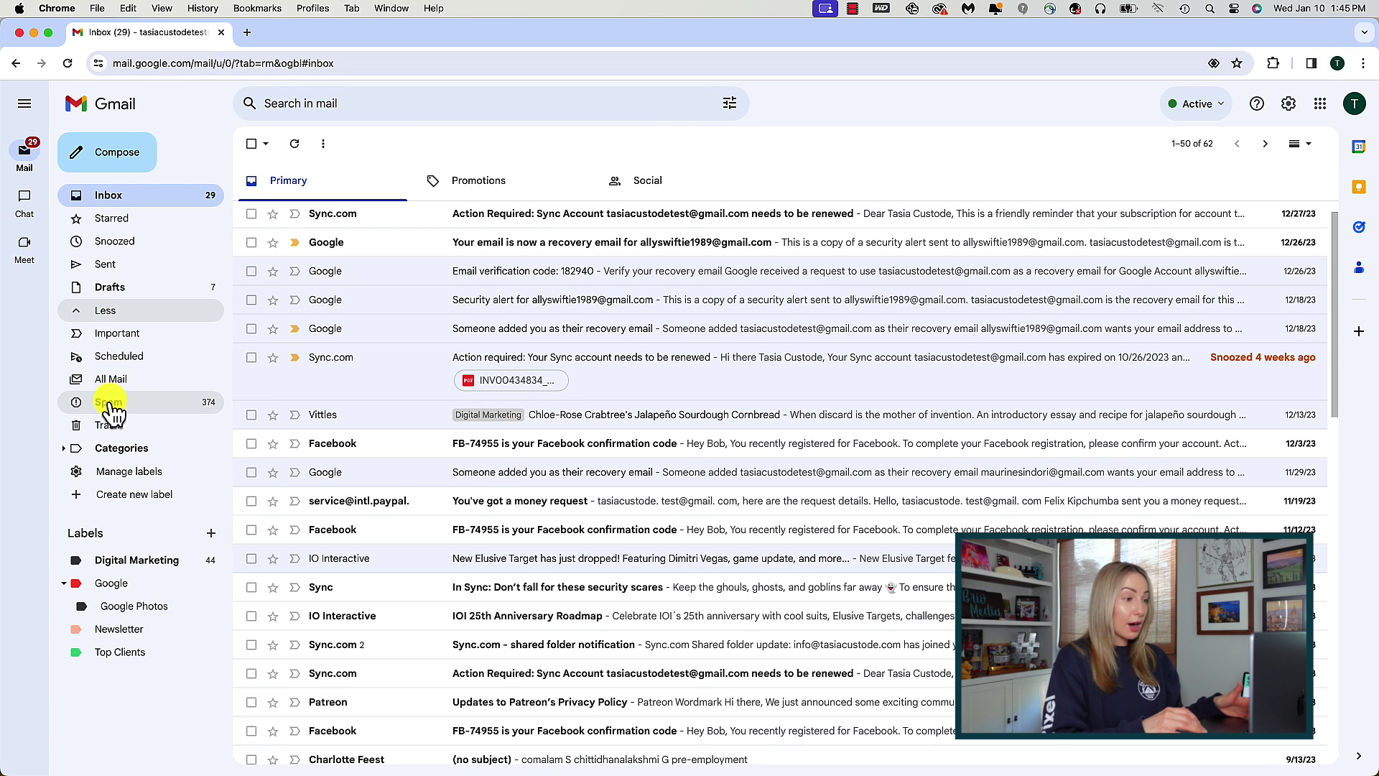
click(156, 427)
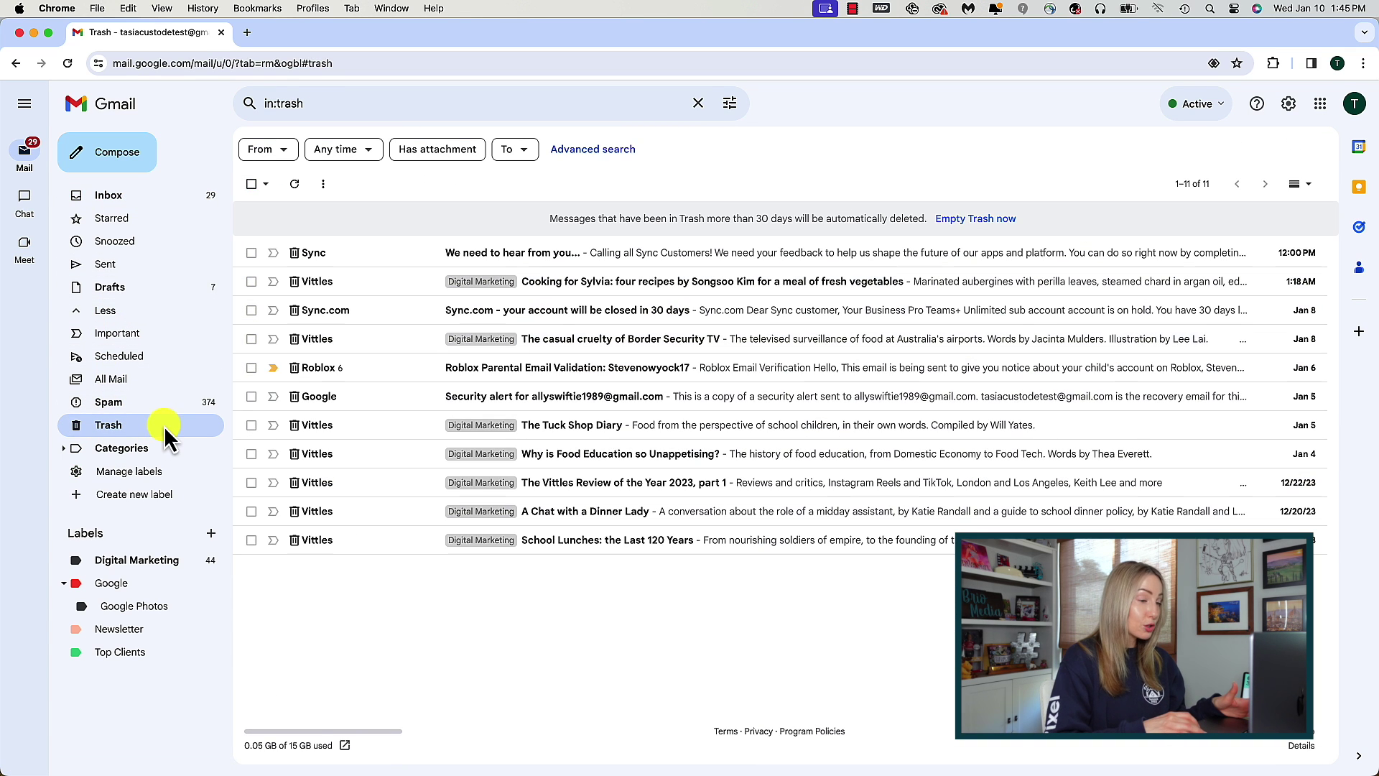
drag(549, 258, 146, 195)
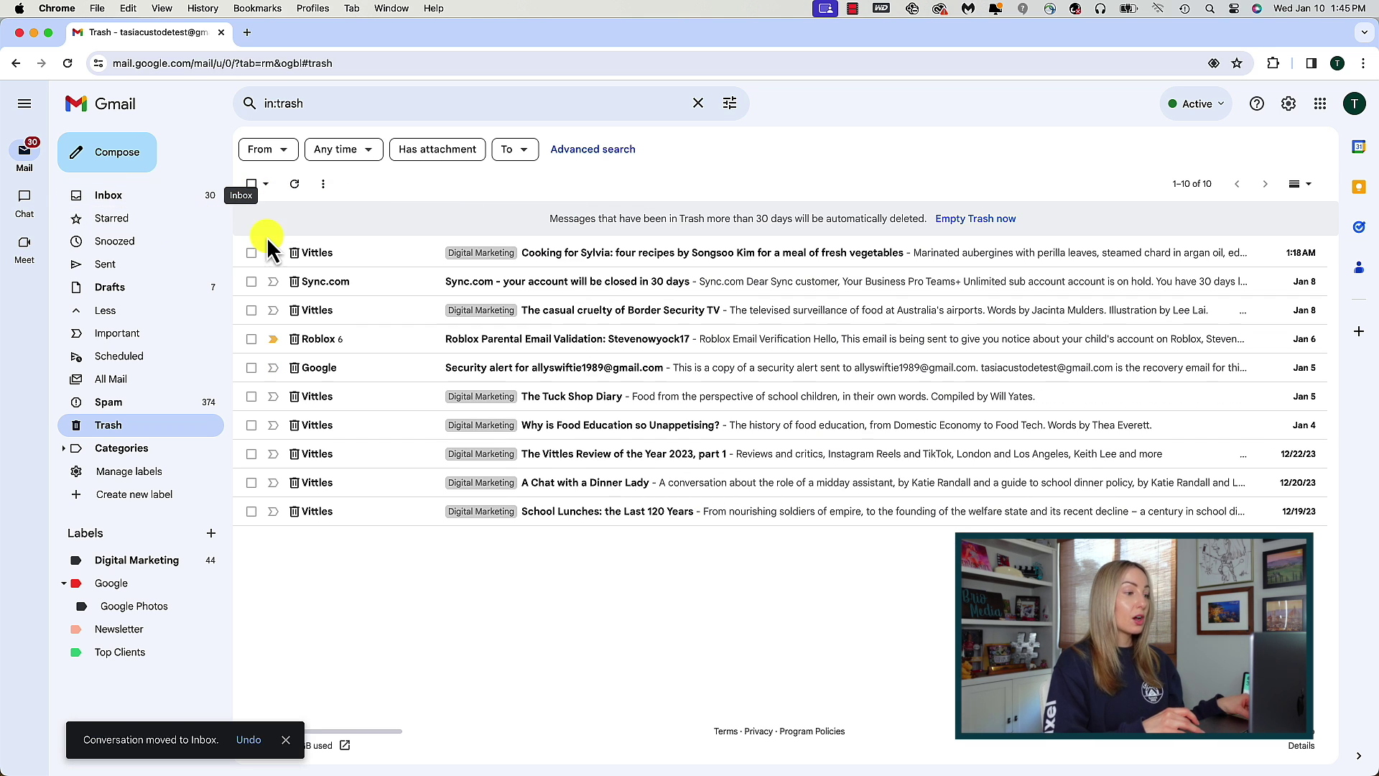
Permanently empty the remaining 10 conversations from Trash.
click(251, 184)
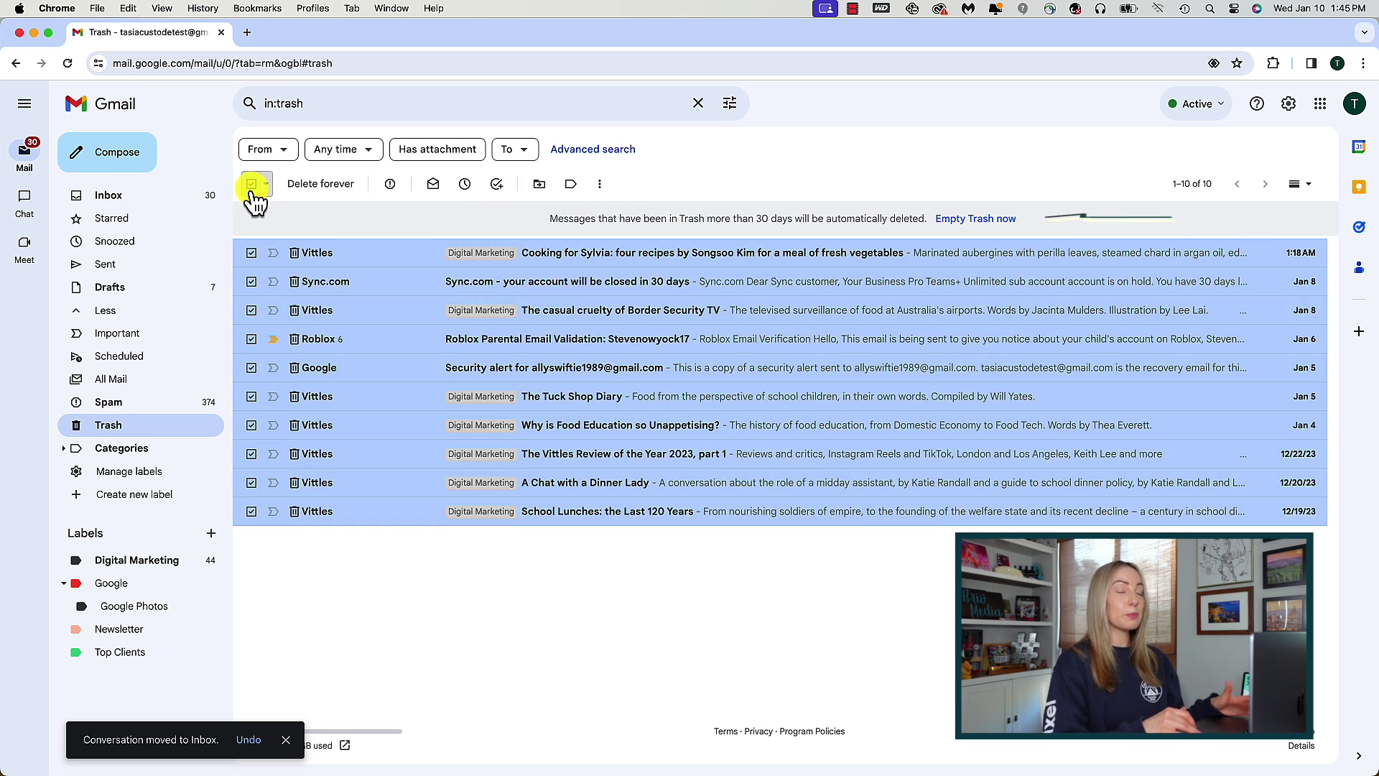
click(251, 184)
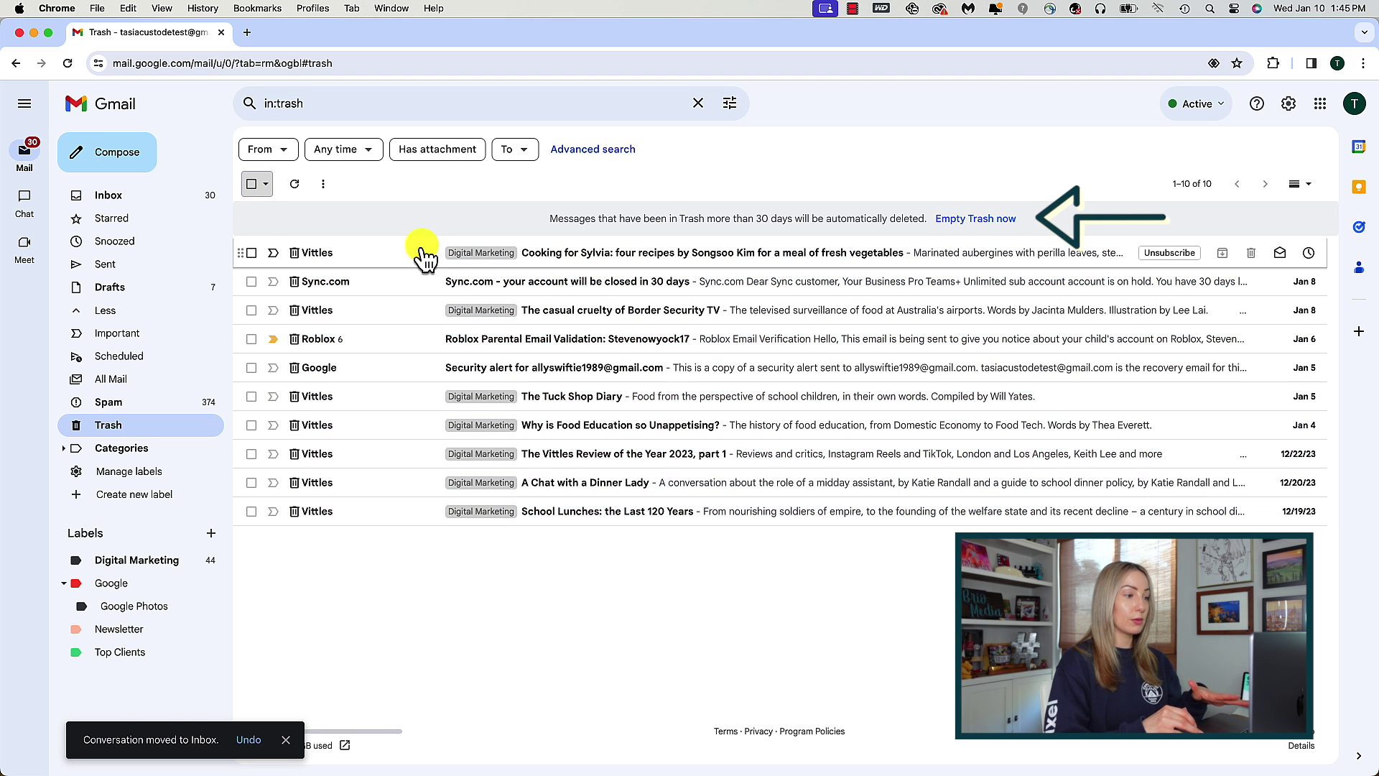
click(968, 221)
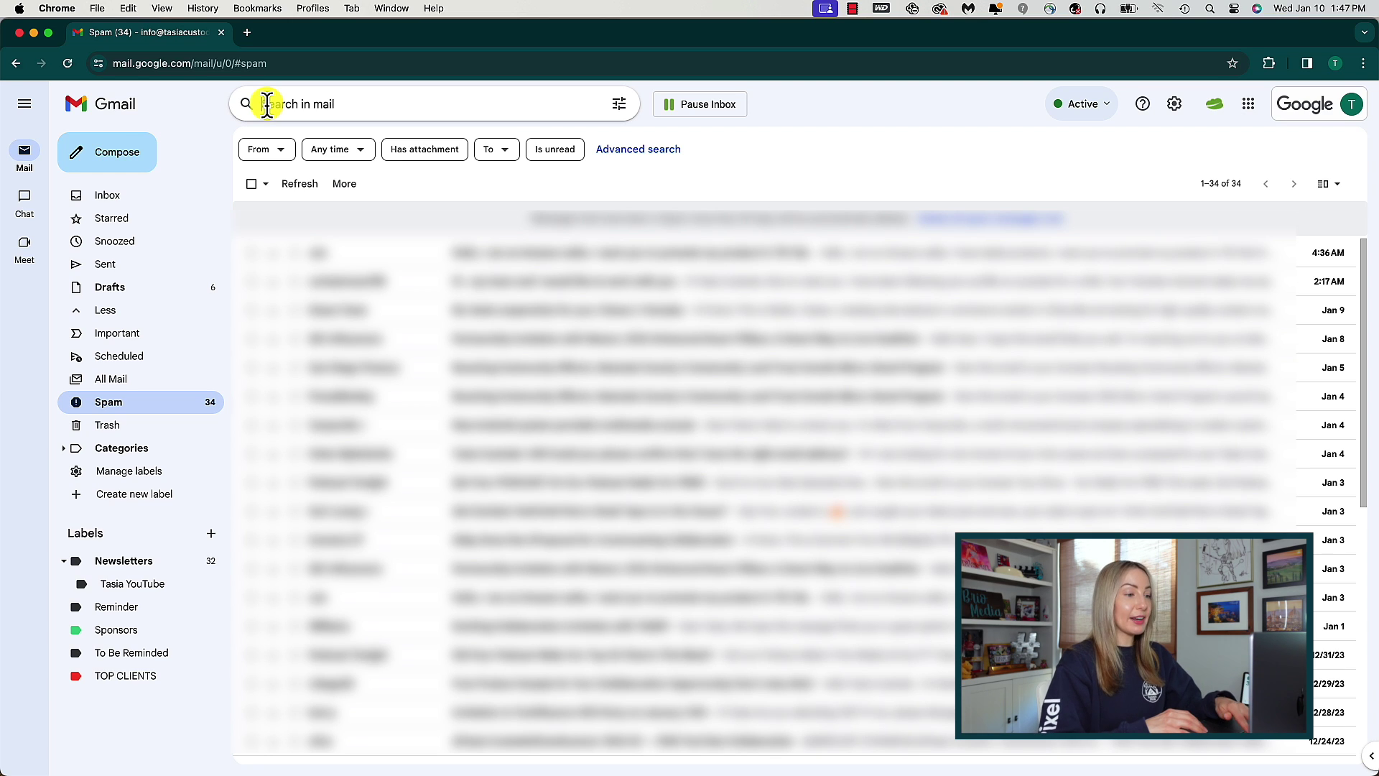
Search filename:mp4, turning up the single HandFan Business Inquiry message.
click(267, 104)
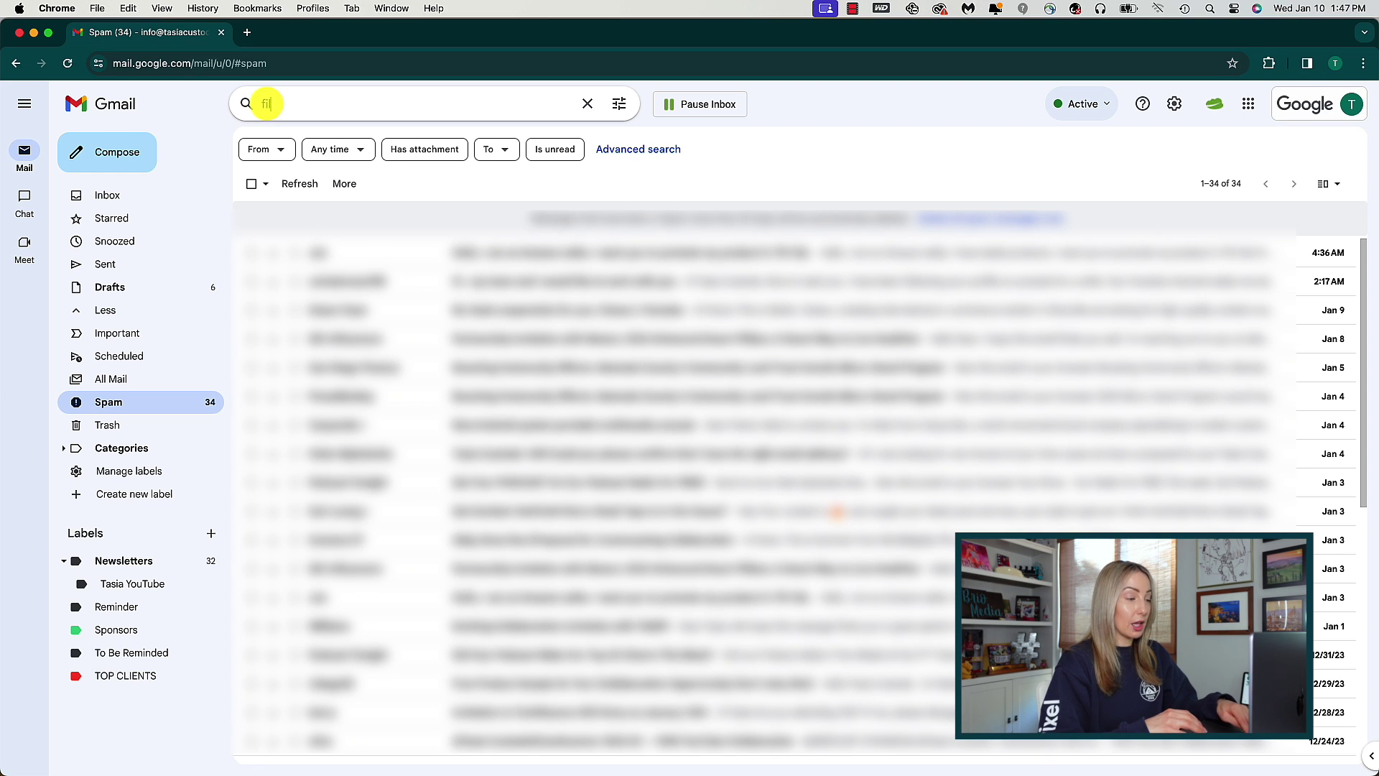
text(filename:)
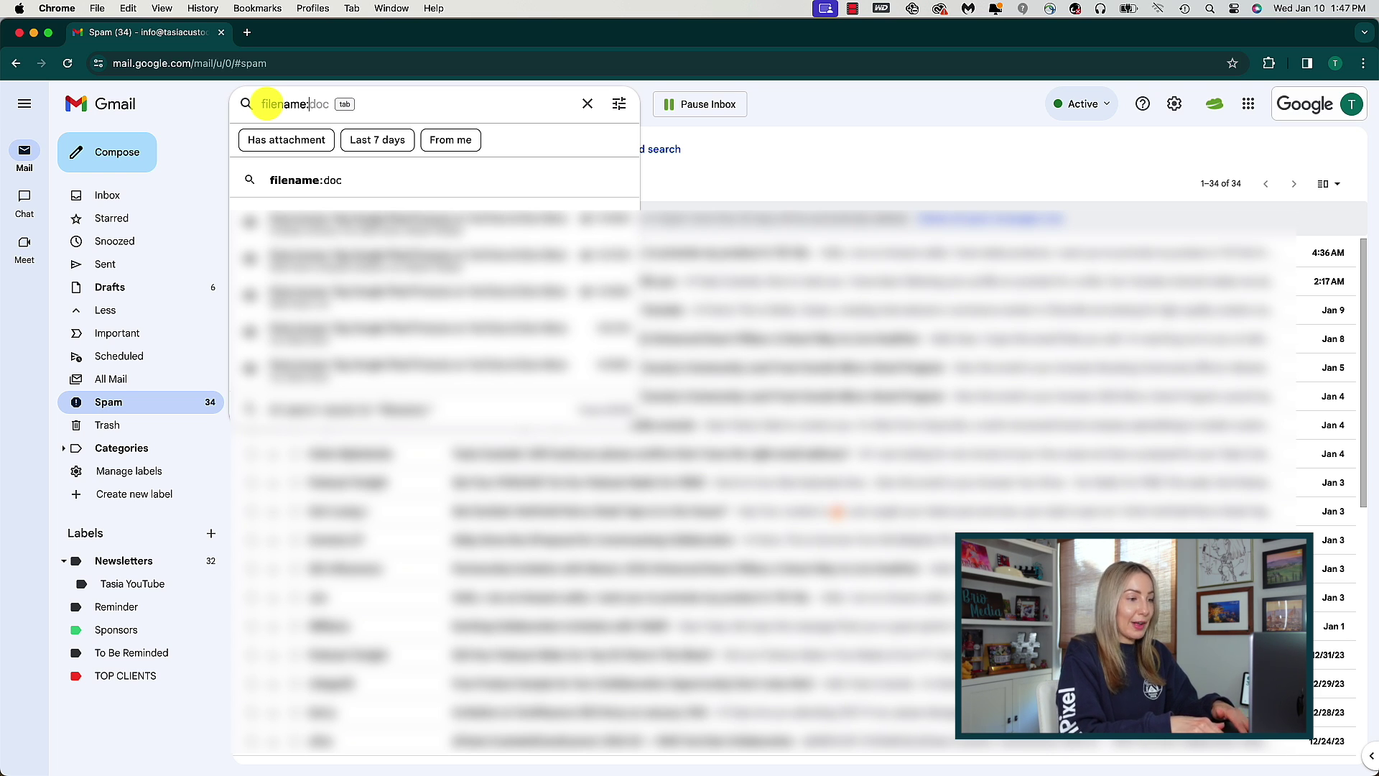
text(mp4)
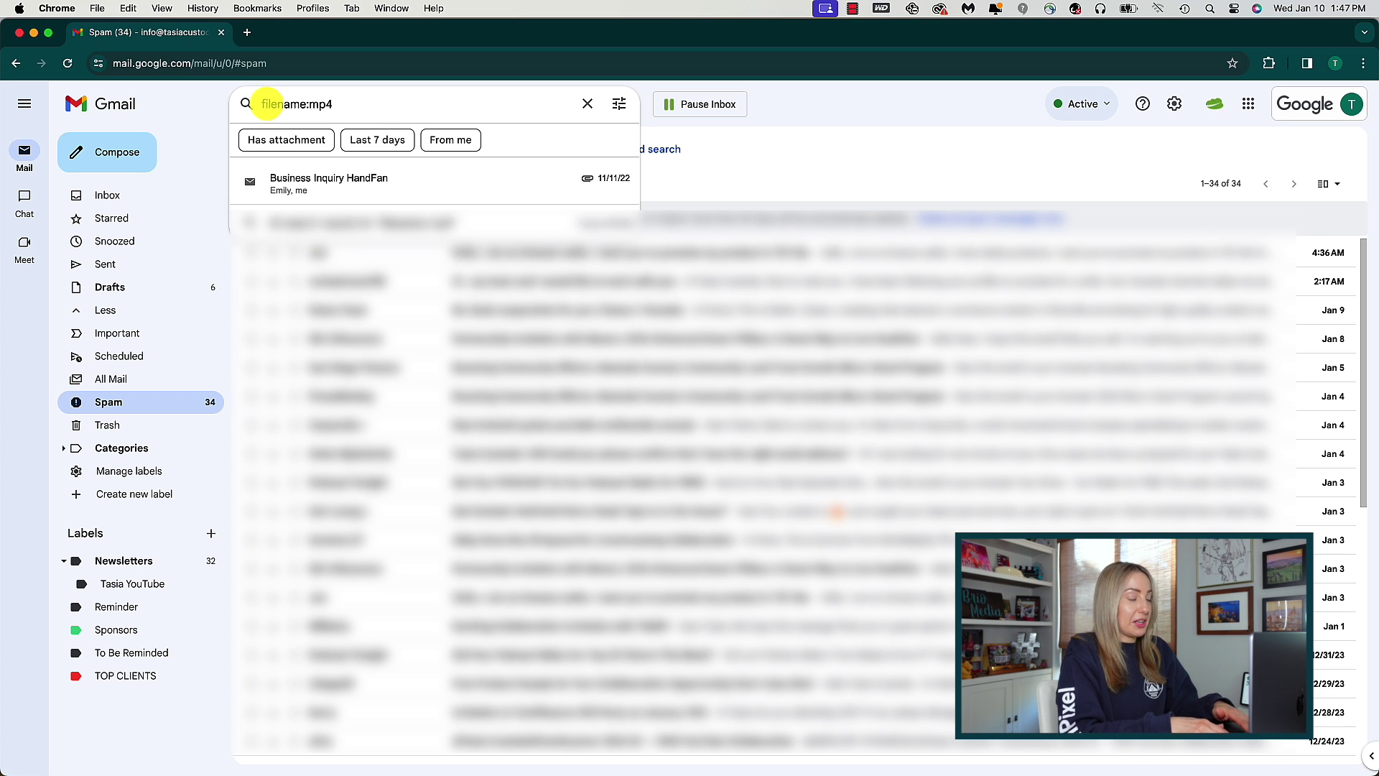
key(Return)
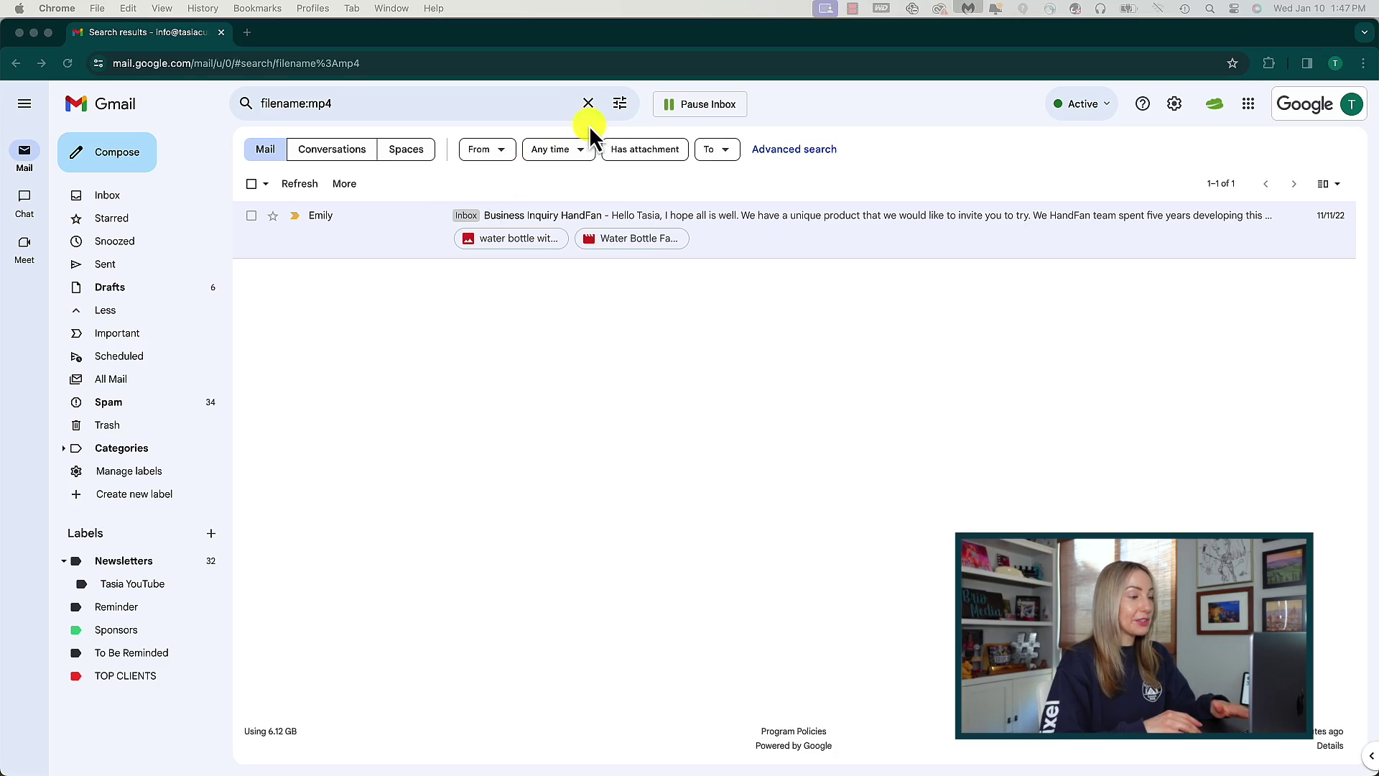
Replace the filename:mp4 search with larger:10mb, listing 14 conversations.
click(588, 102)
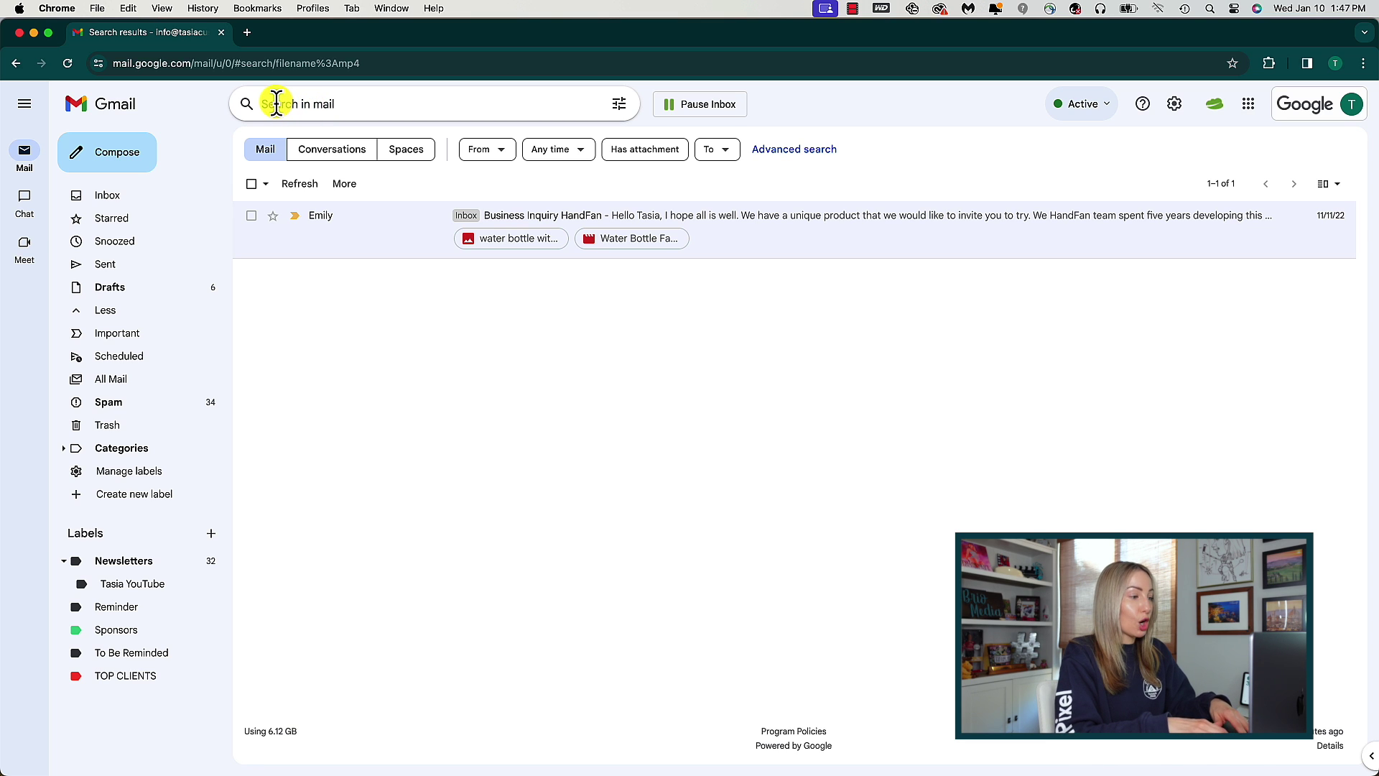
click(276, 103)
text(lar)
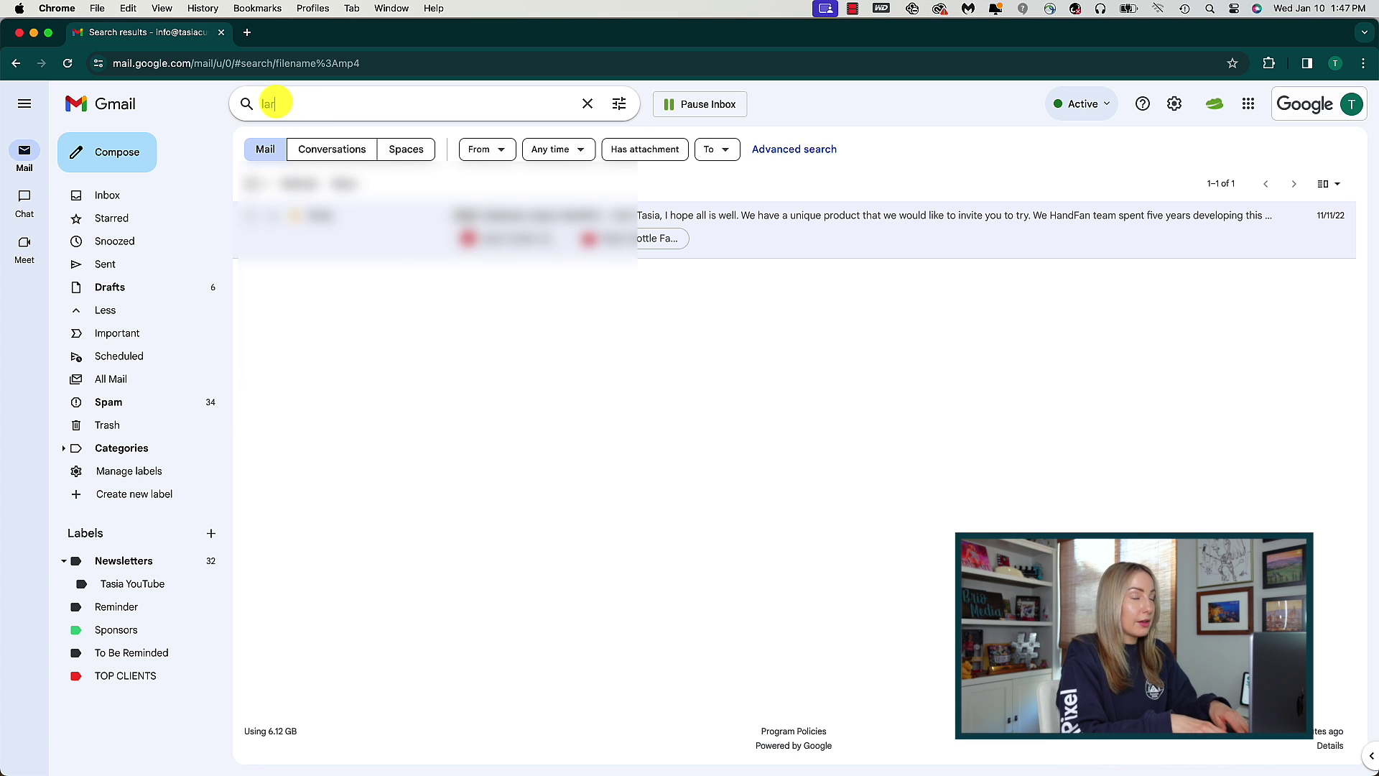
text(ger:)
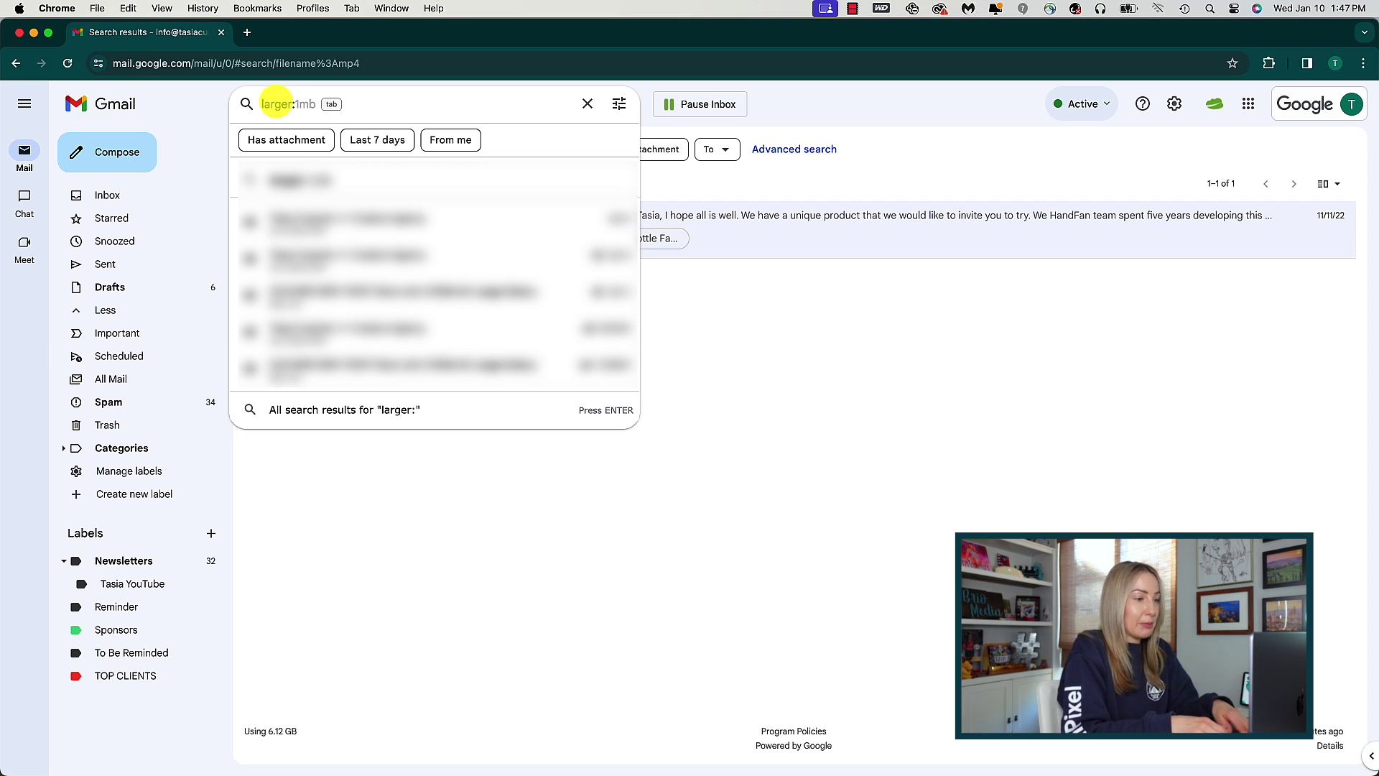
text(10mb)
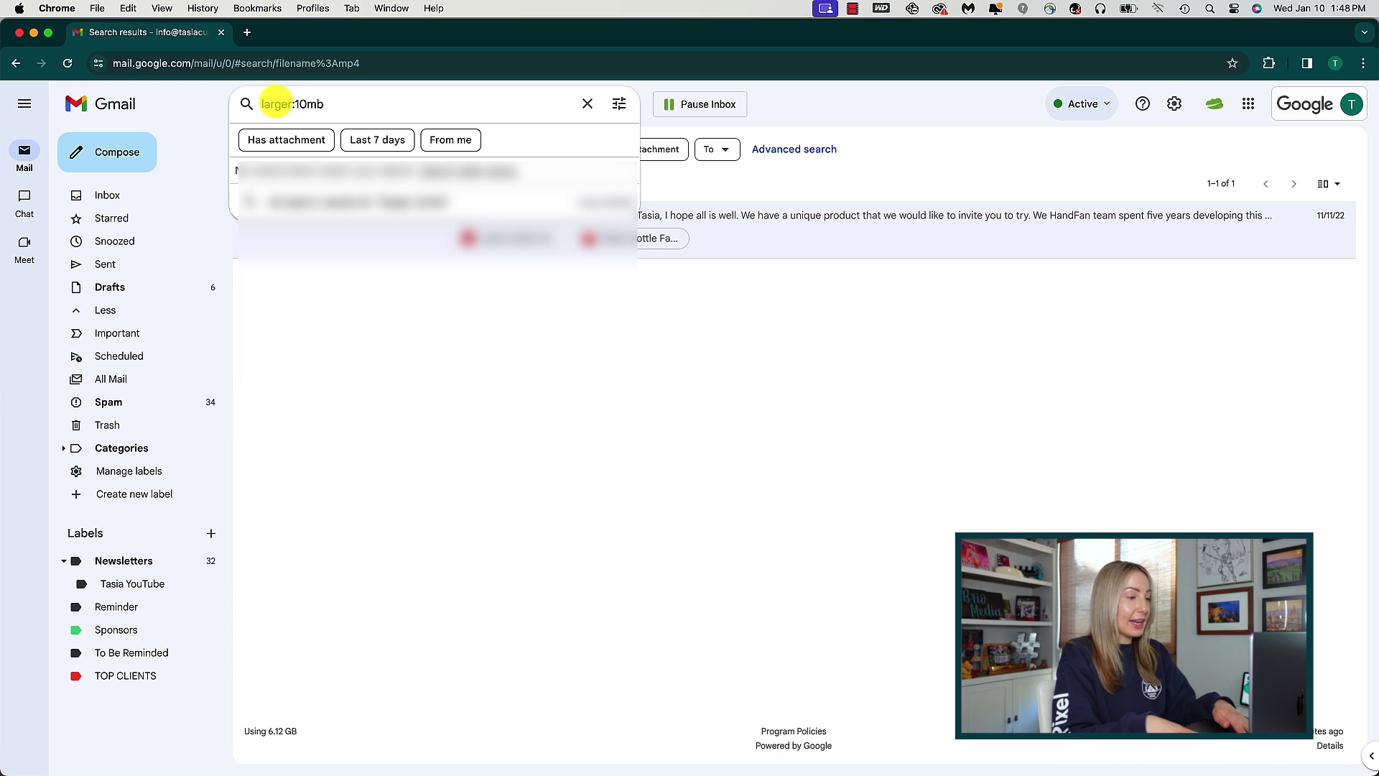
key(Return)
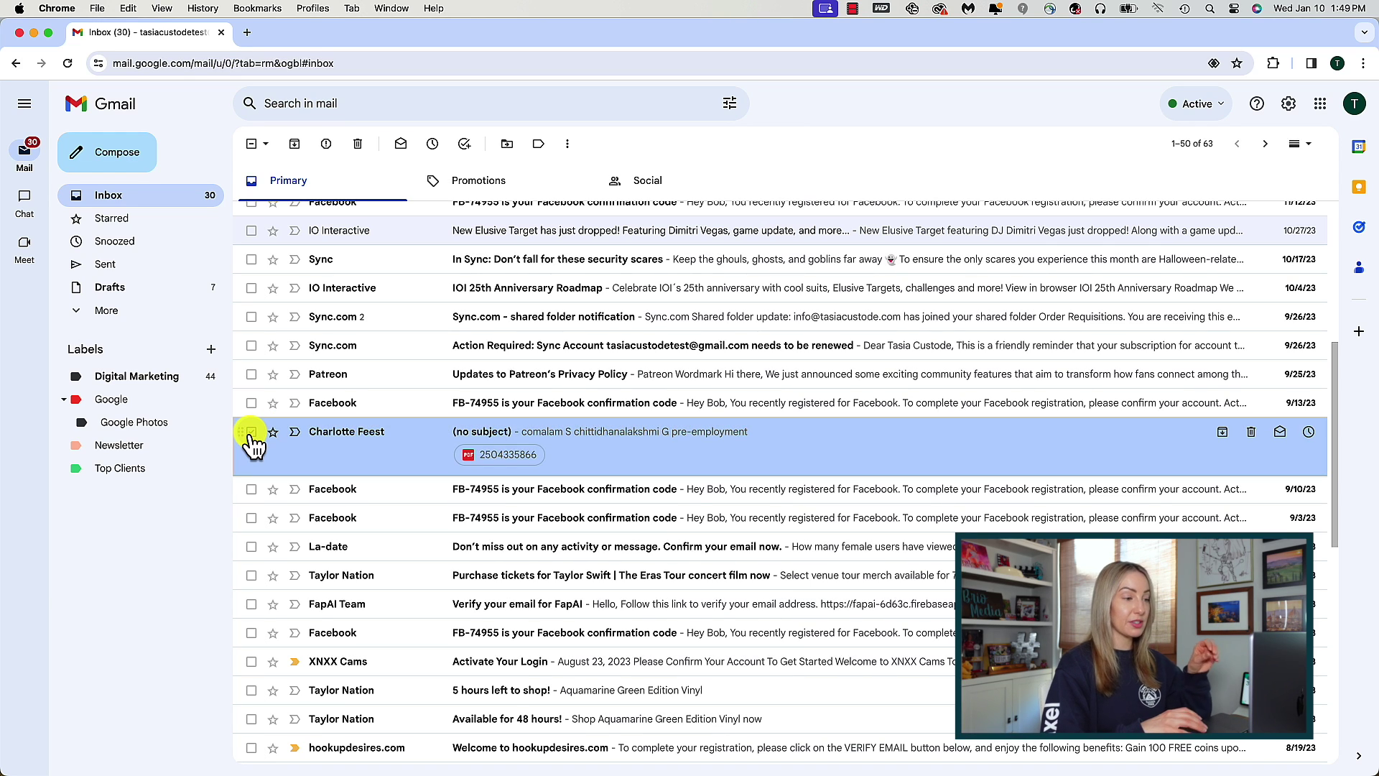
Mark the no-subject email carrying the PDF attachment as spam.
click(327, 144)
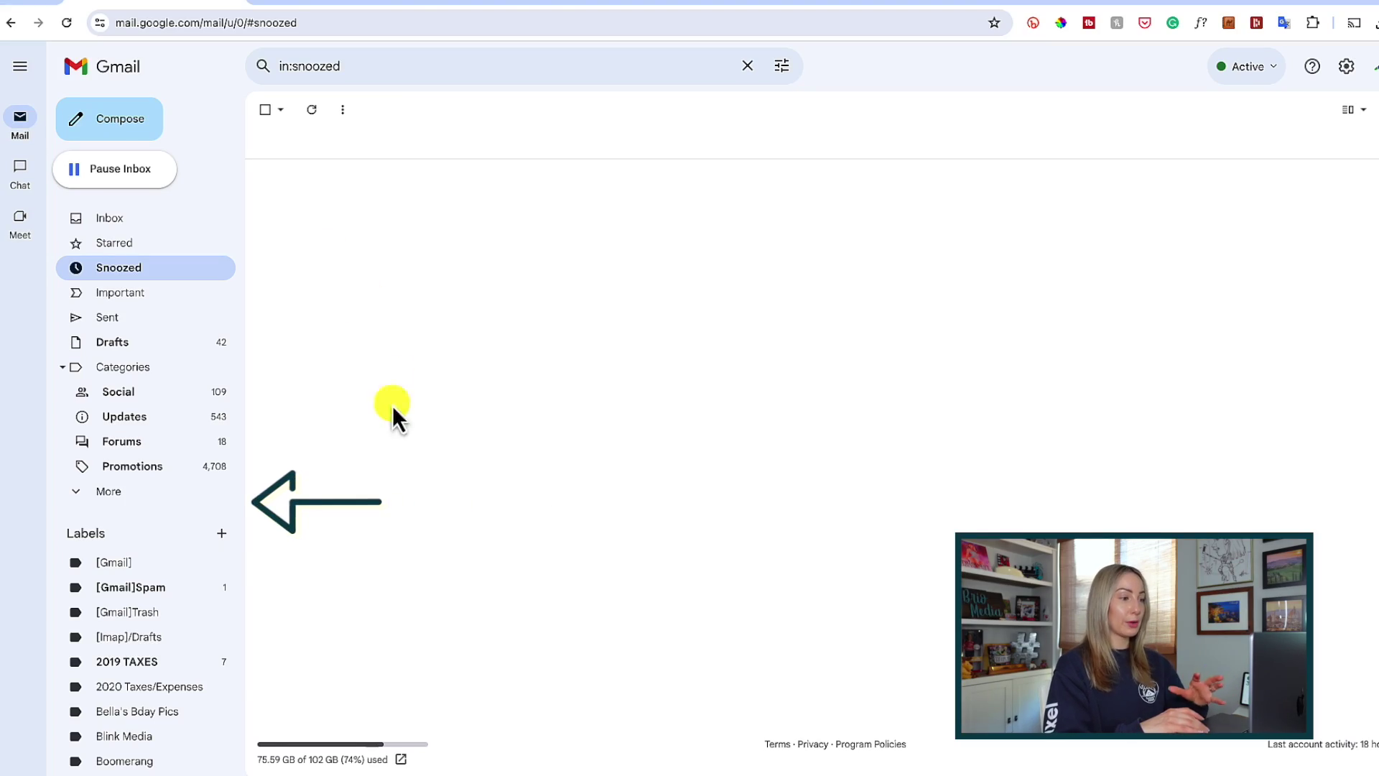
Open the Spam folder and drag the YouTube comment notification back into the Inbox.
click(100, 502)
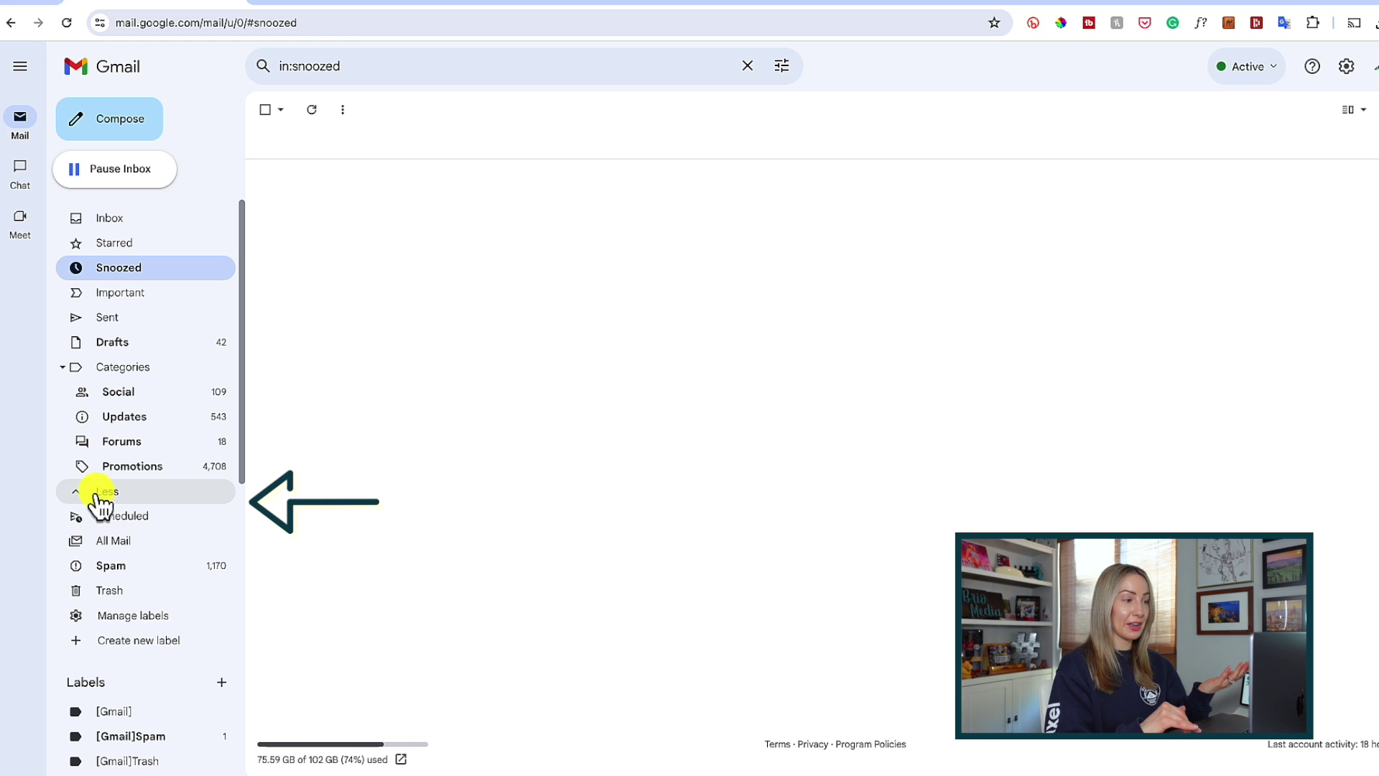
click(102, 571)
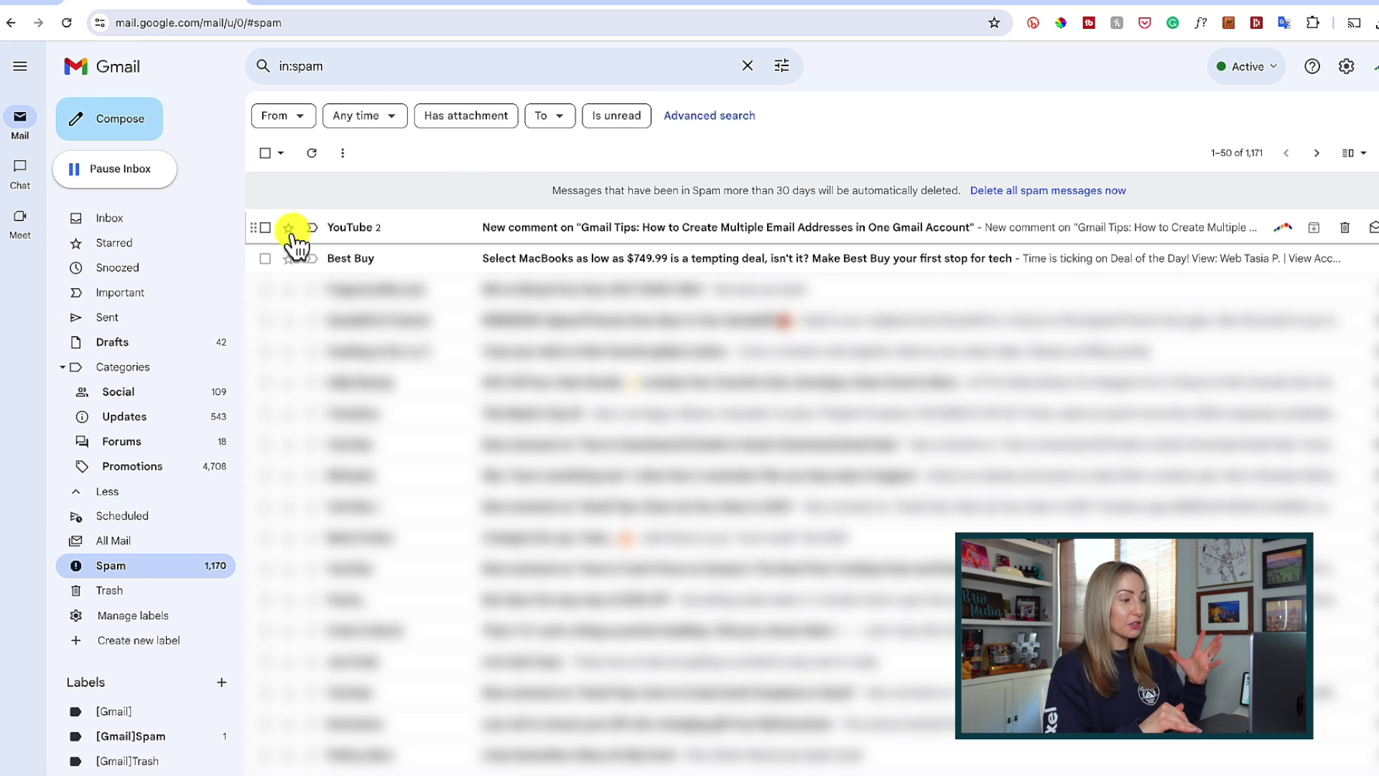
click(265, 227)
click(265, 227)
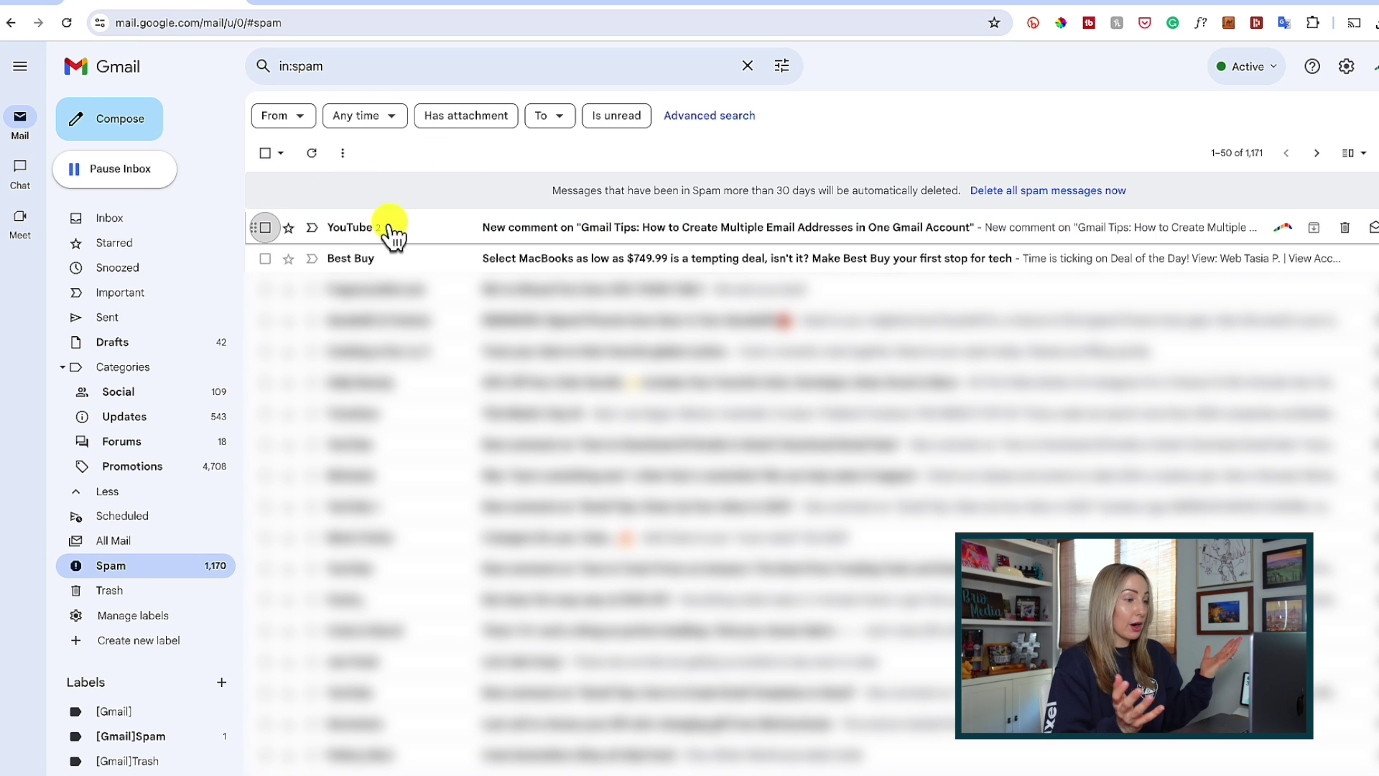
drag(354, 230, 91, 227)
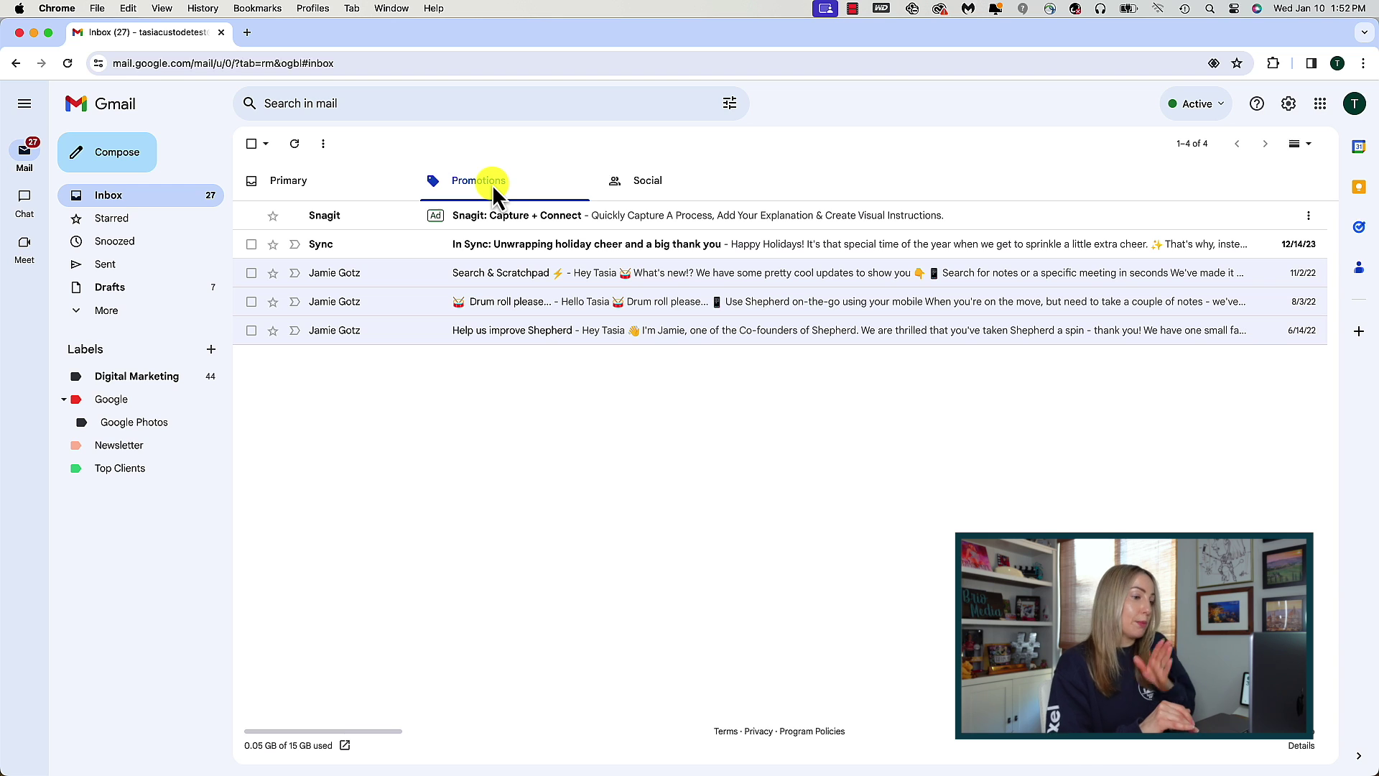
Drag the Sync holiday email from Promotions onto the Primary tab.
drag(409, 251, 317, 190)
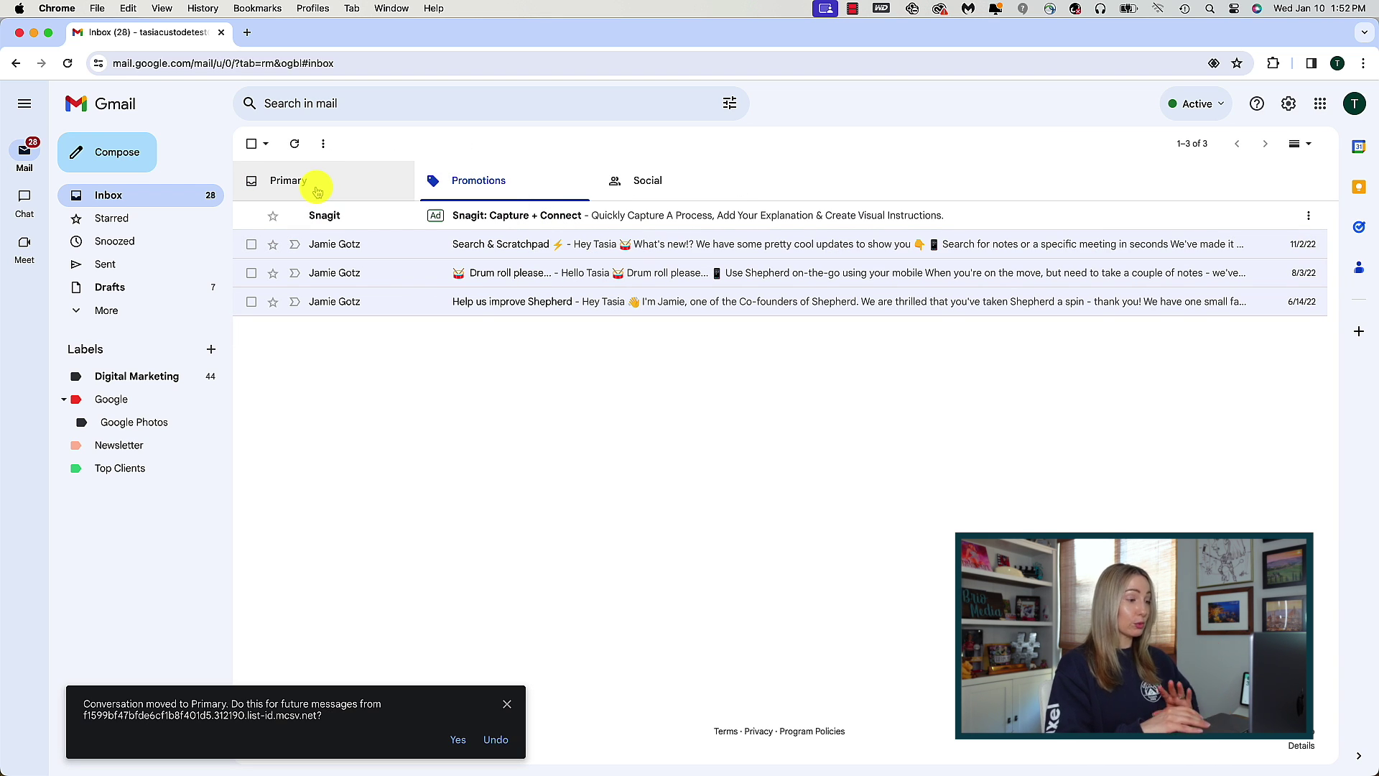